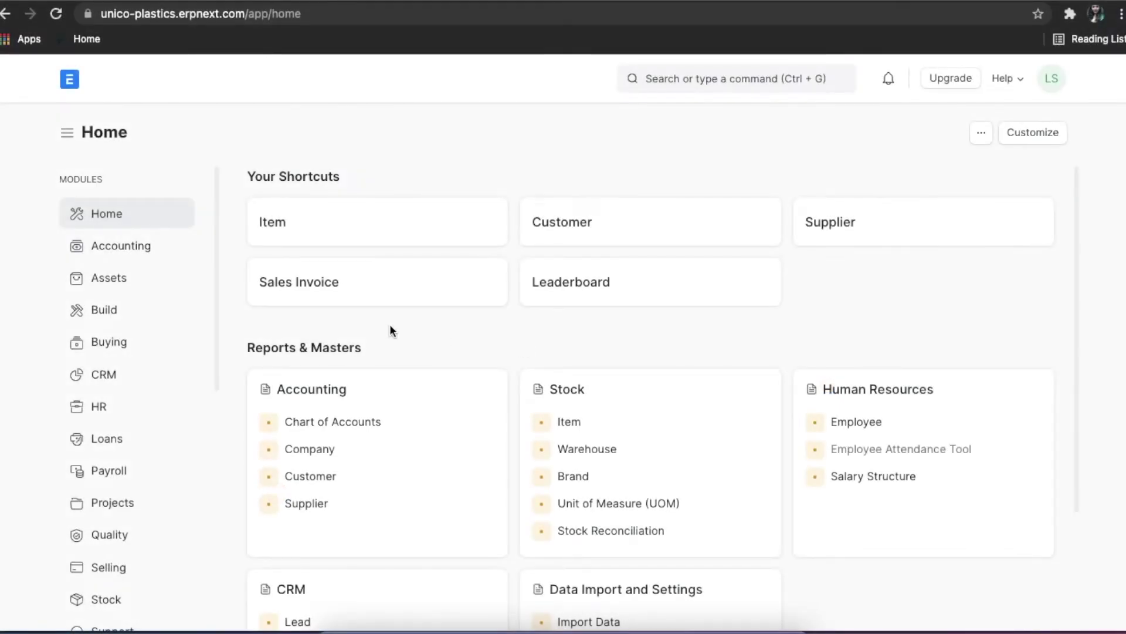
Go to the CRM module from the Home workspace's Modules sidebar
{"action": "left_click", "coordinate": [152, 377]}
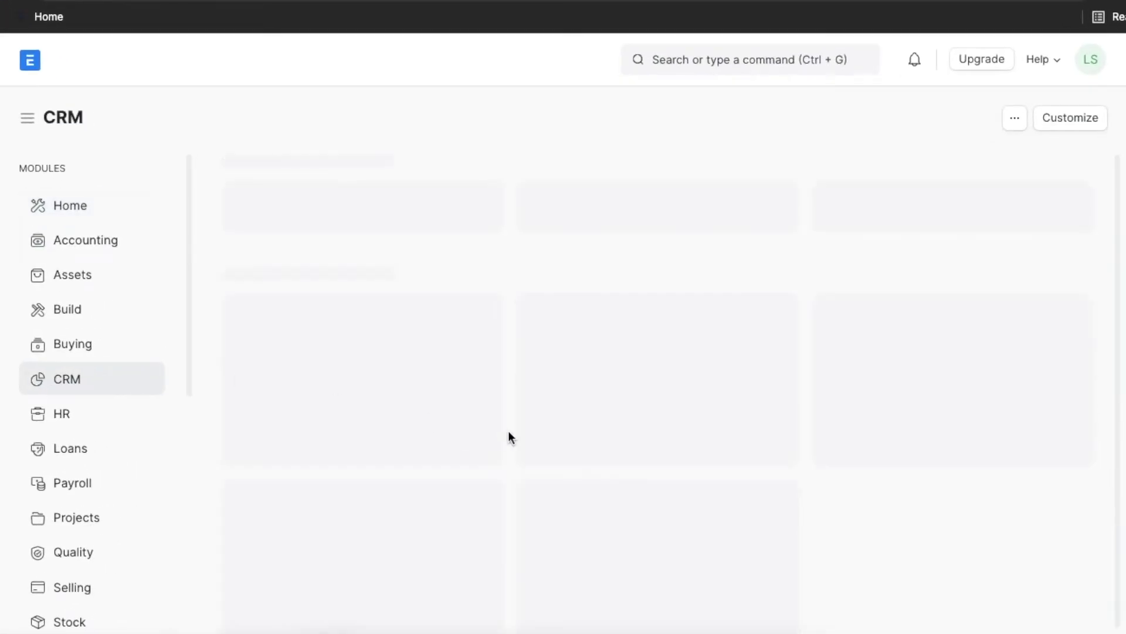
Scroll to Reports & Masters, glance at the search suggestions, and open the Lead Details report
{"action": "scroll", "coordinate": [639, 453], "scroll_direction": "down", "scroll_amount": 5}
{"action": "scroll", "coordinate": [639, 454], "scroll_direction": "down", "scroll_amount": 2}
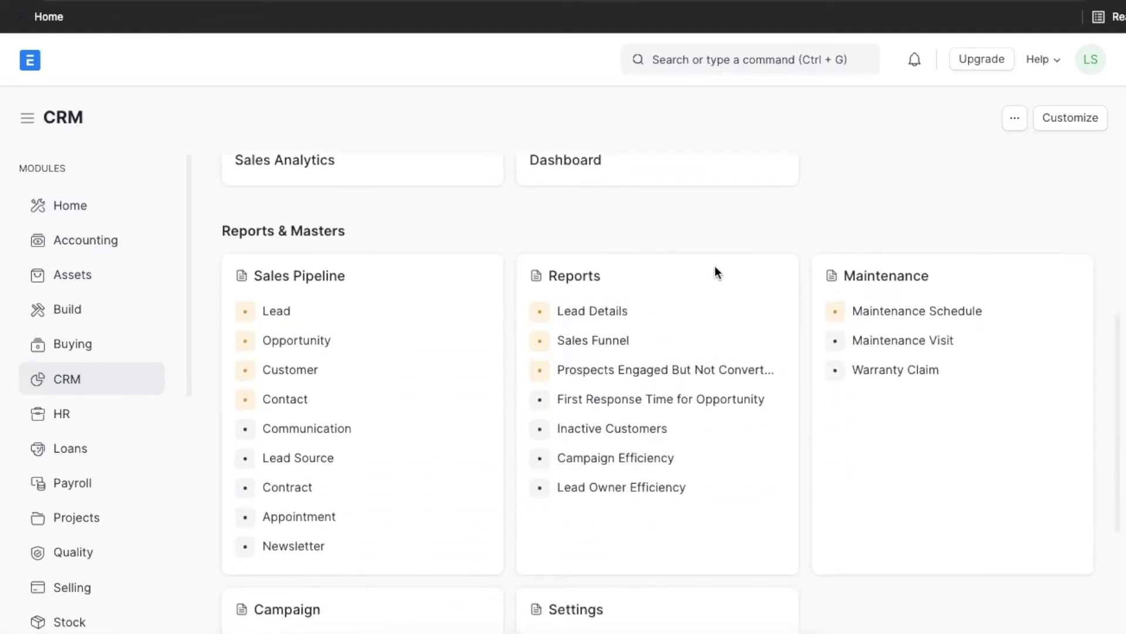
{"action": "left_click", "coordinate": [711, 59]}
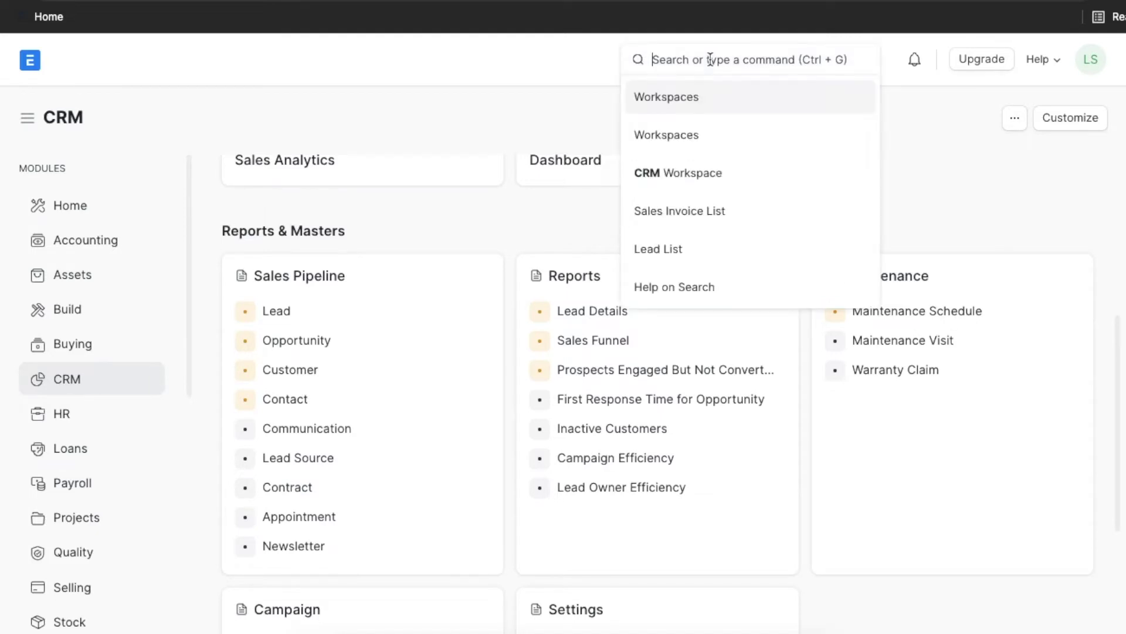
{"action": "left_click", "coordinate": [596, 108]}
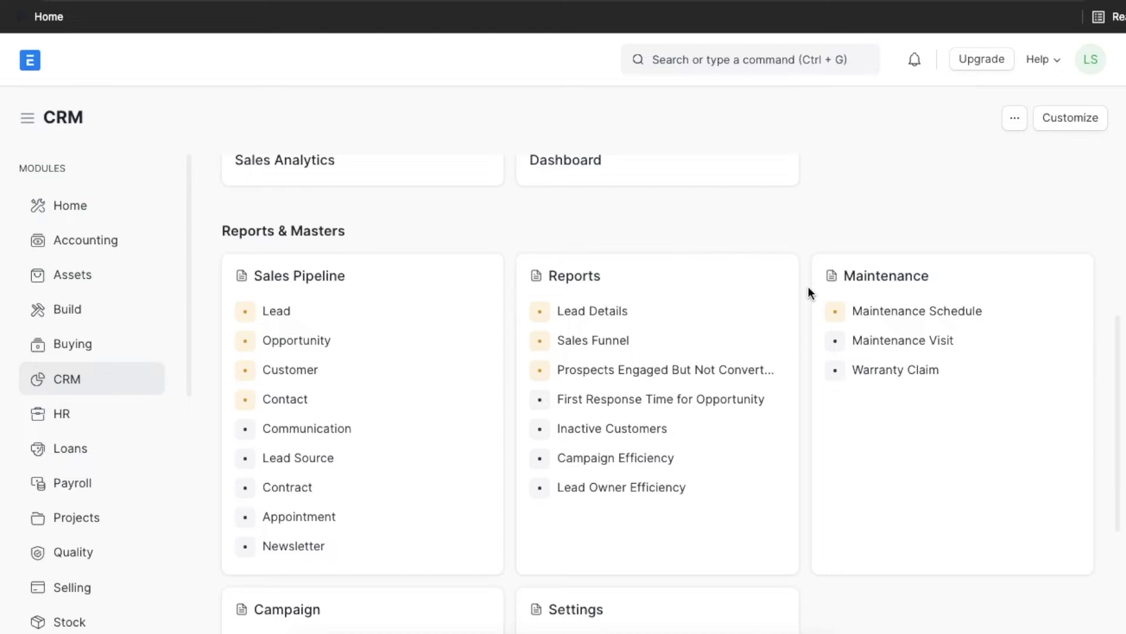
{"action": "scroll", "coordinate": [807, 286], "scroll_direction": "down", "scroll_amount": 2}
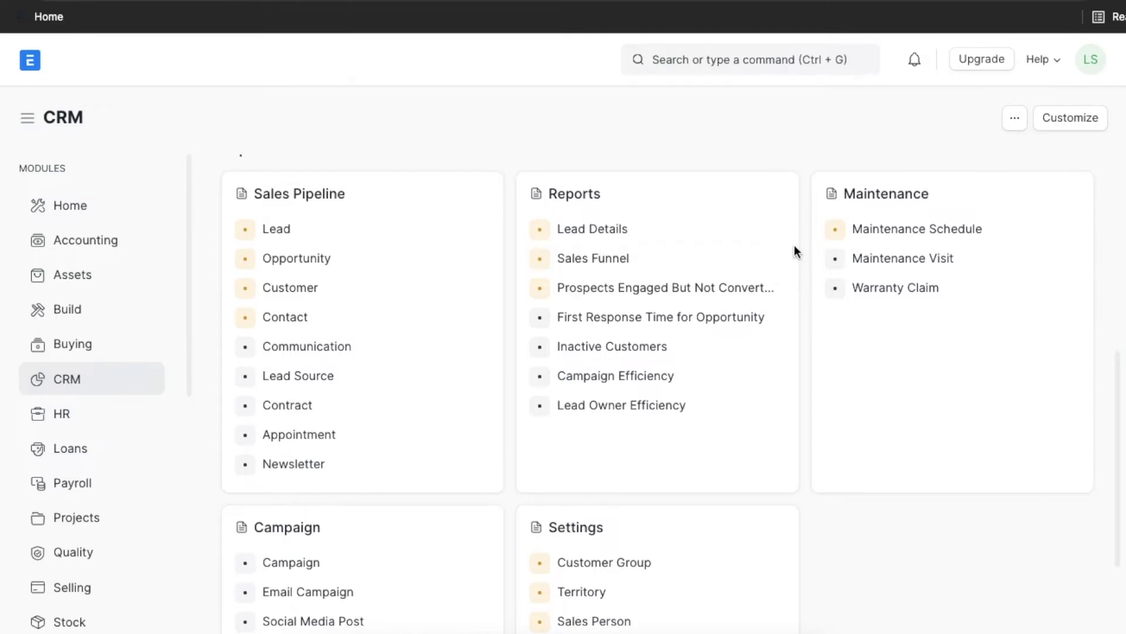
{"action": "left_click", "coordinate": [671, 229]}
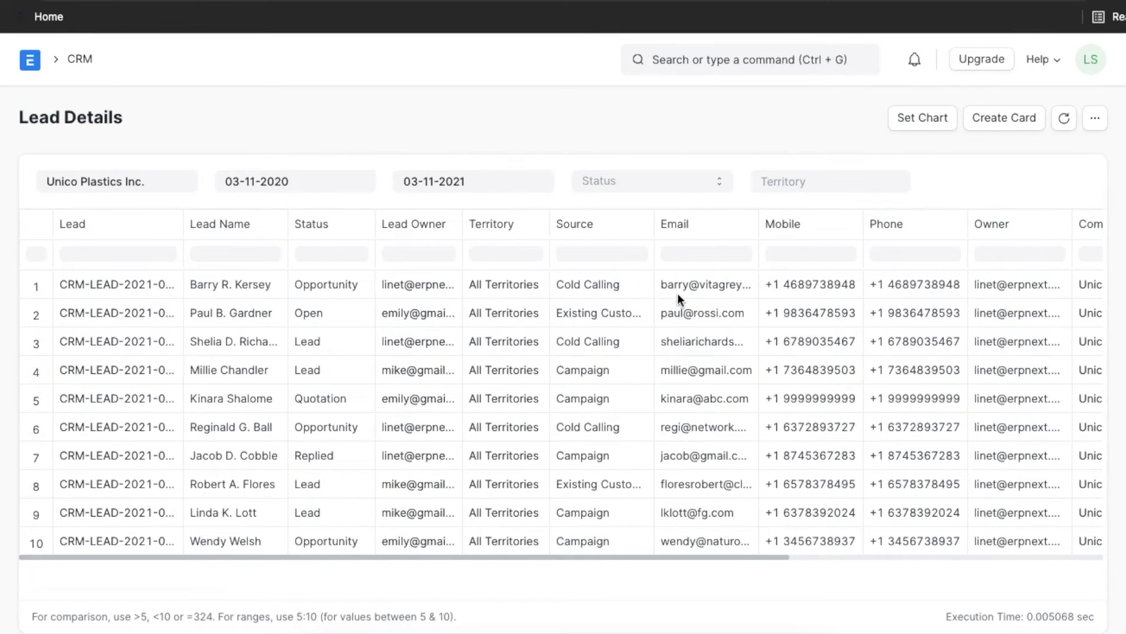
{"action": "scroll", "coordinate": [740, 441], "scroll_direction": "right", "scroll_amount": 6}
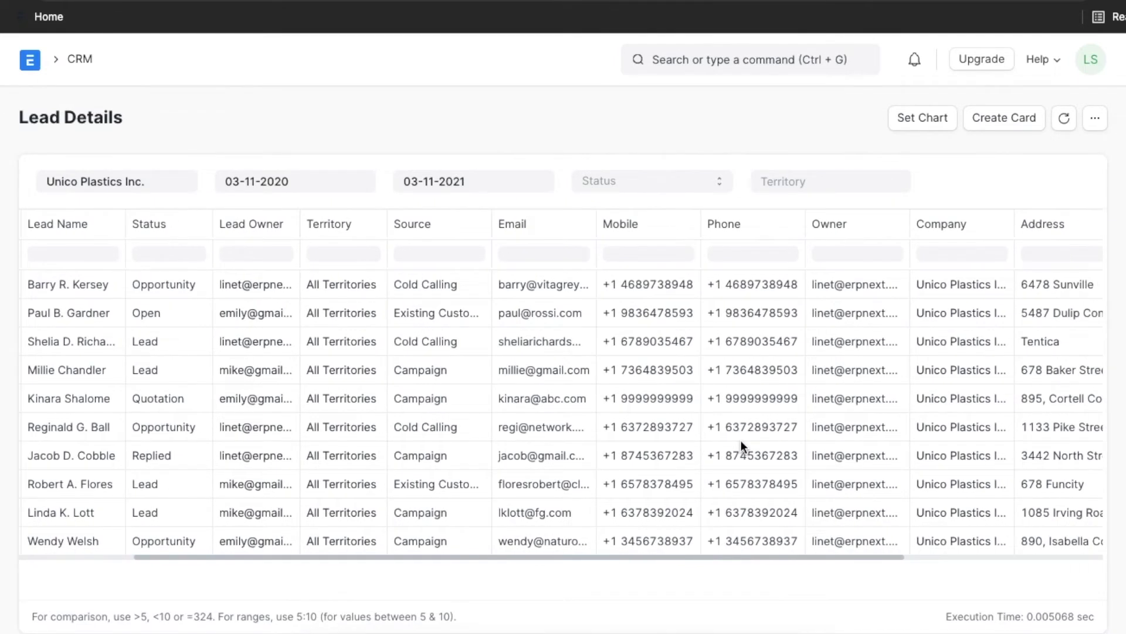
{"action": "scroll", "coordinate": [741, 440], "scroll_direction": "right", "scroll_amount": 3}
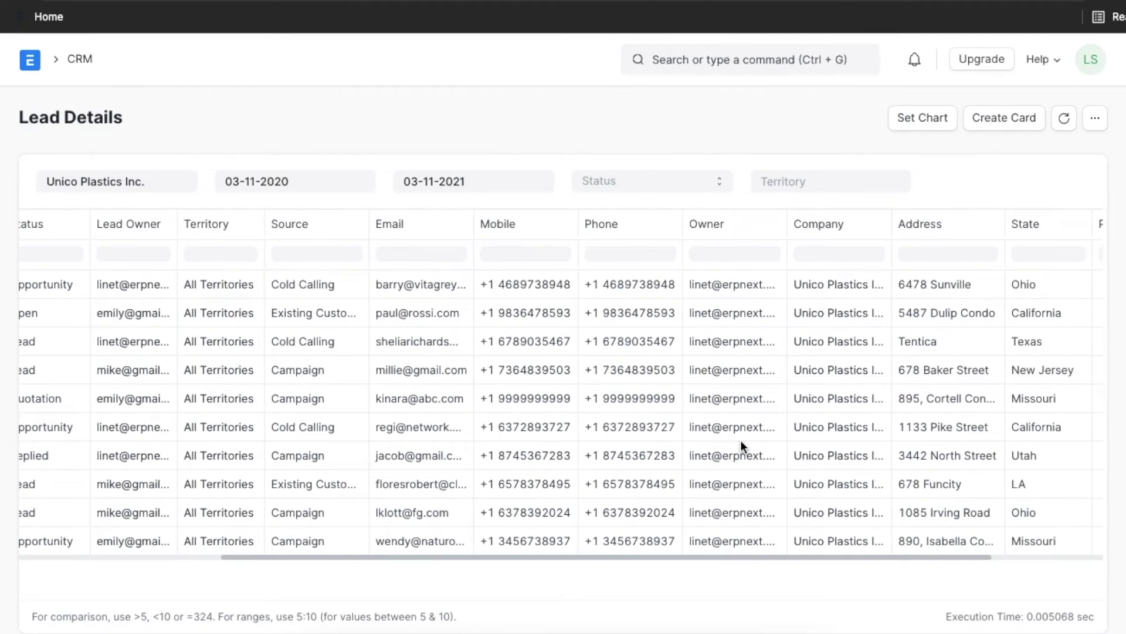
{"action": "scroll", "coordinate": [741, 440], "scroll_direction": "left", "scroll_amount": 4}
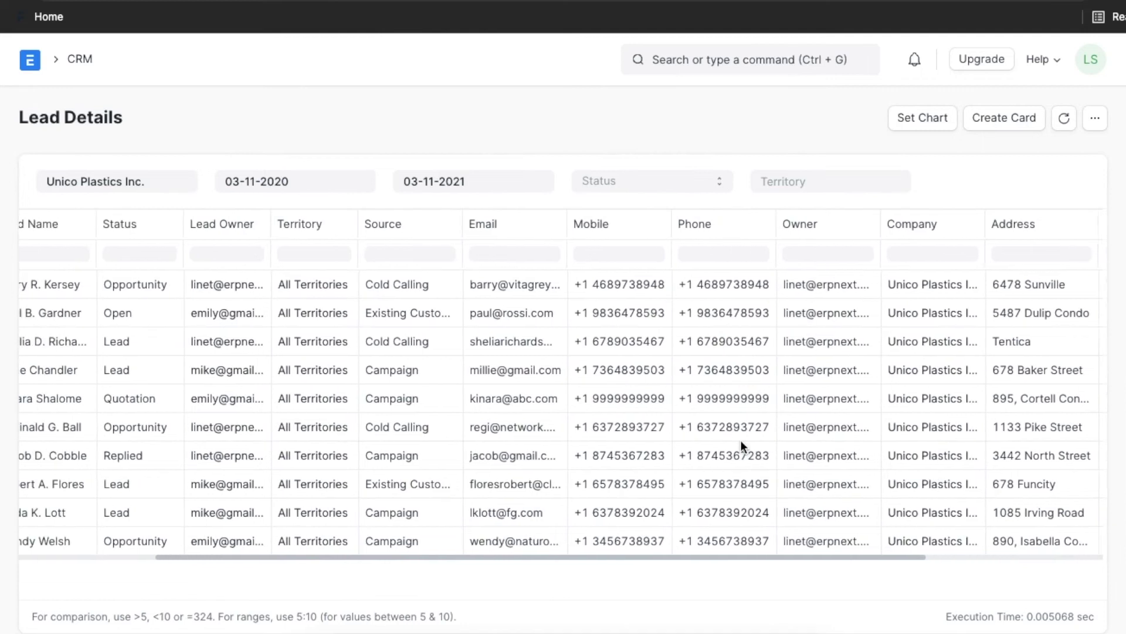
{"action": "scroll", "coordinate": [741, 445], "scroll_direction": "left", "scroll_amount": 5}
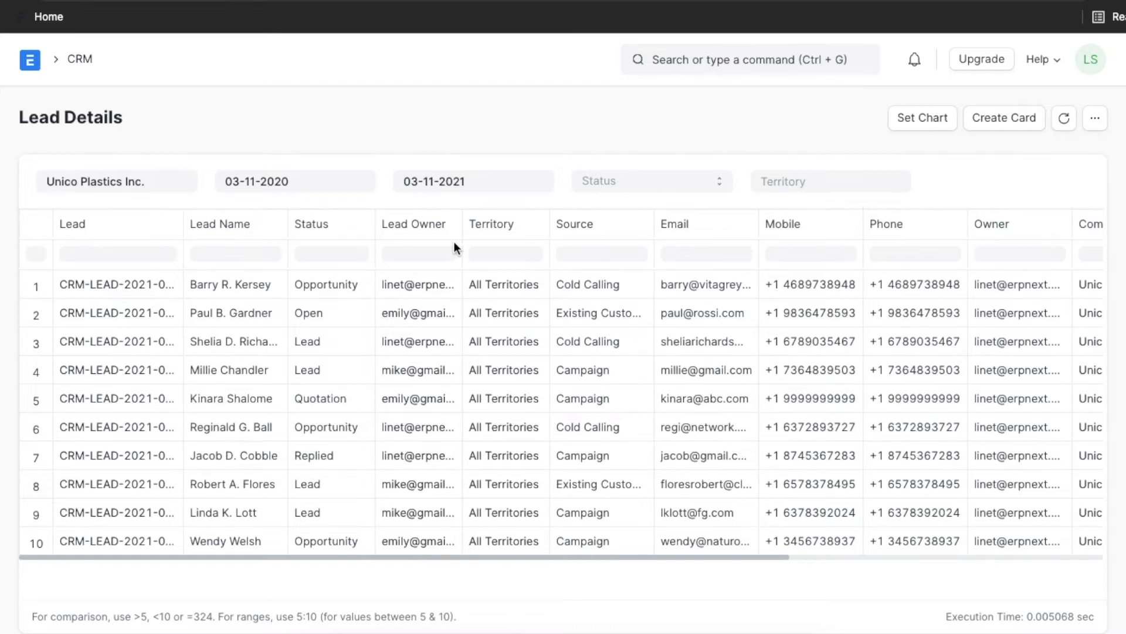
{"action": "left_click", "coordinate": [332, 180]}
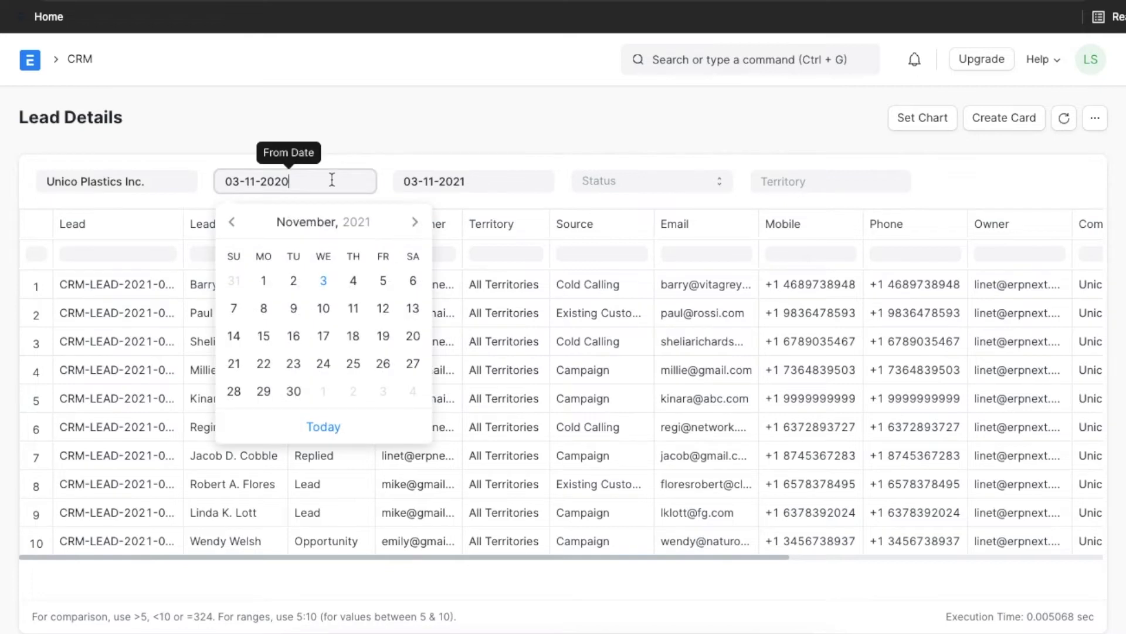
{"action": "left_click", "coordinate": [397, 161]}
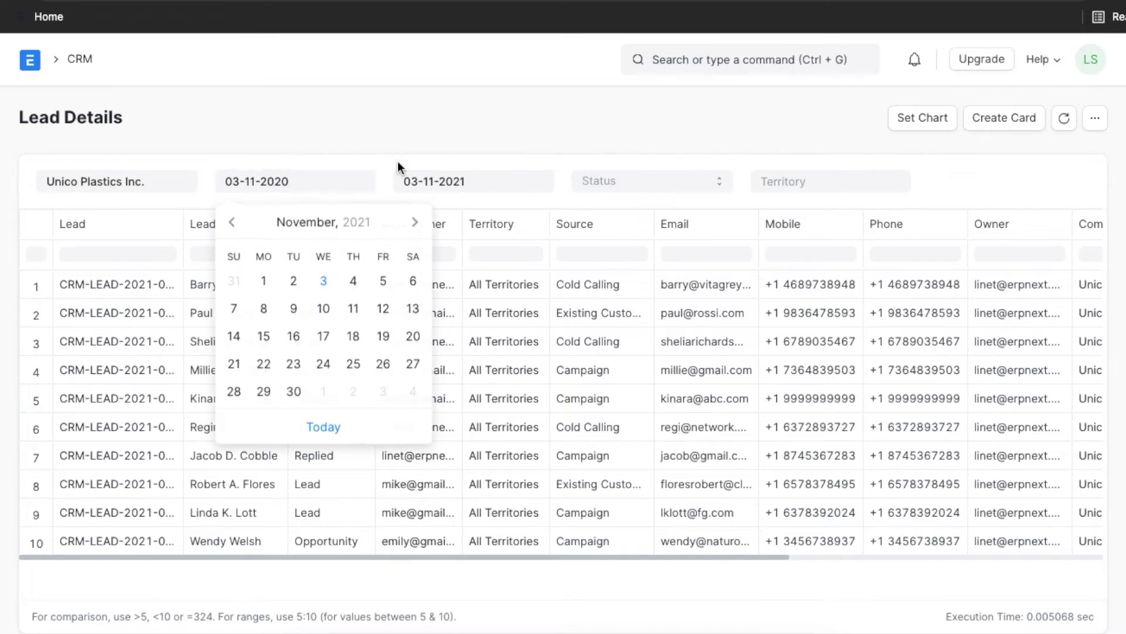
{"action": "left_click", "coordinate": [795, 174]}
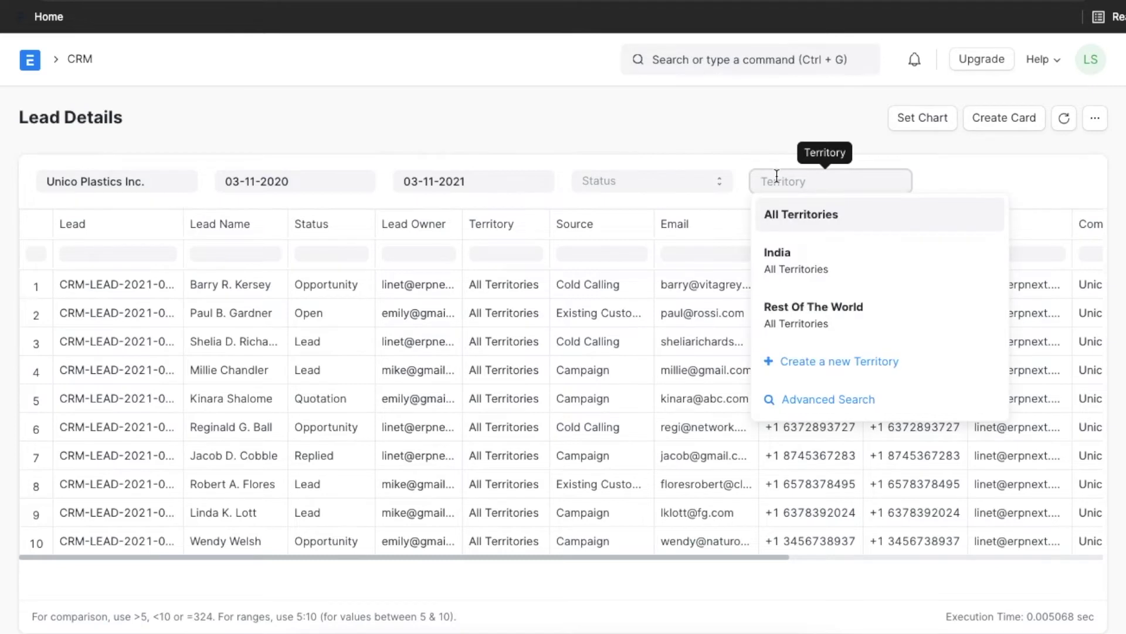
{"action": "left_click", "coordinate": [740, 201]}
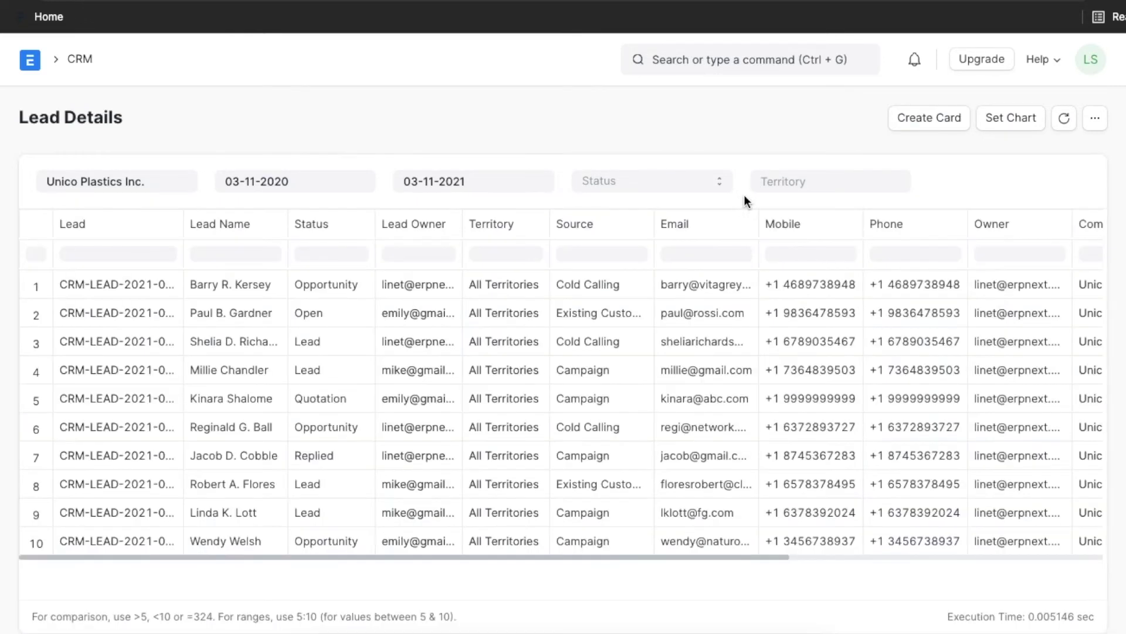
{"action": "left_click", "coordinate": [719, 181]}
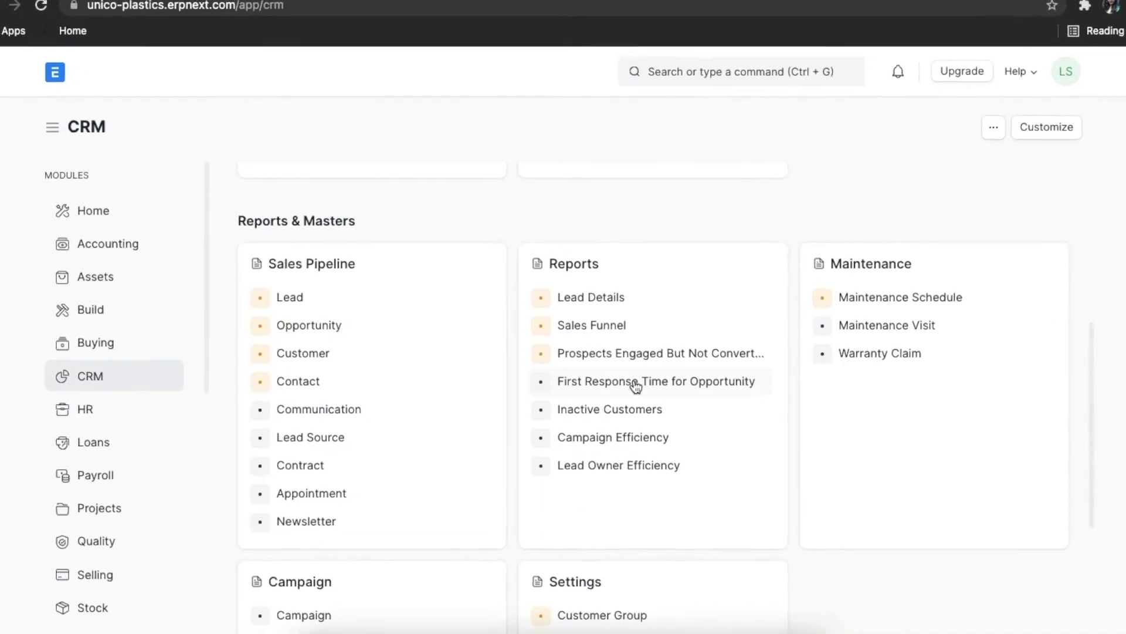
Open the Sales Funnel report and review its funnel of 10 Active Leads, 9 Opportunities and 3 Quotations
{"action": "left_click", "coordinate": [661, 334]}
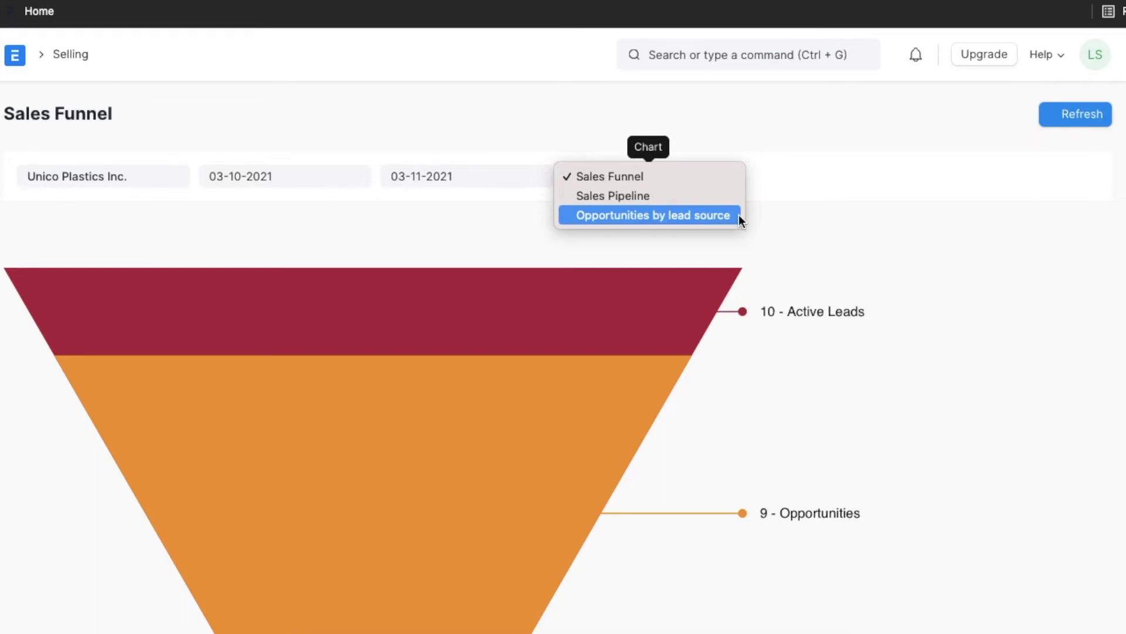
{"action": "left_click", "coordinate": [789, 202]}
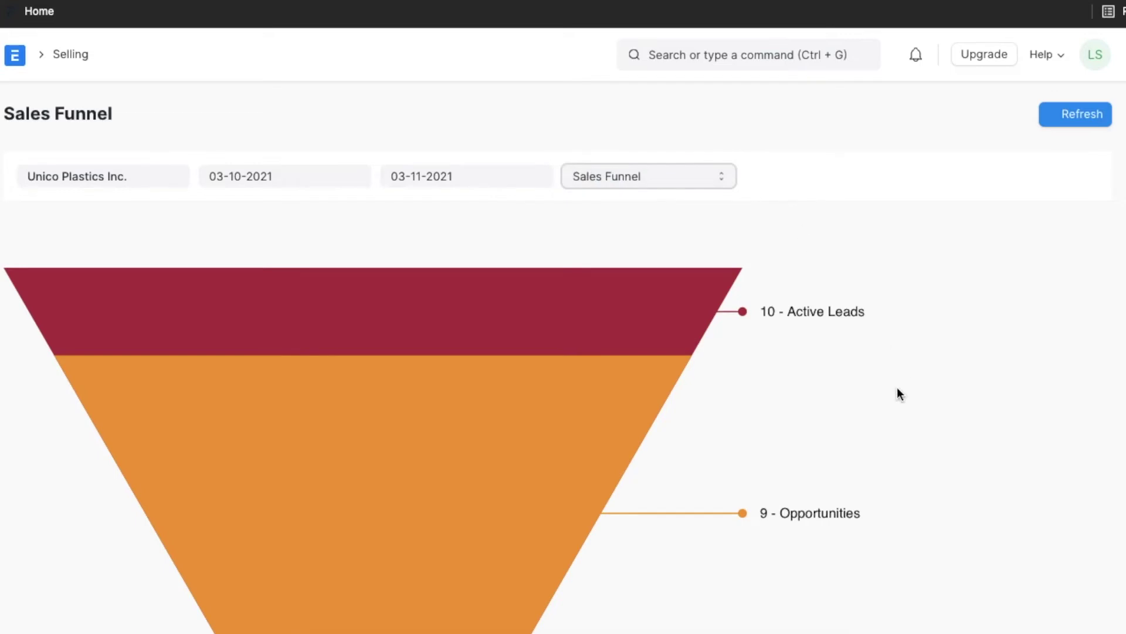
{"action": "scroll", "coordinate": [897, 389], "scroll_direction": "down", "scroll_amount": 2}
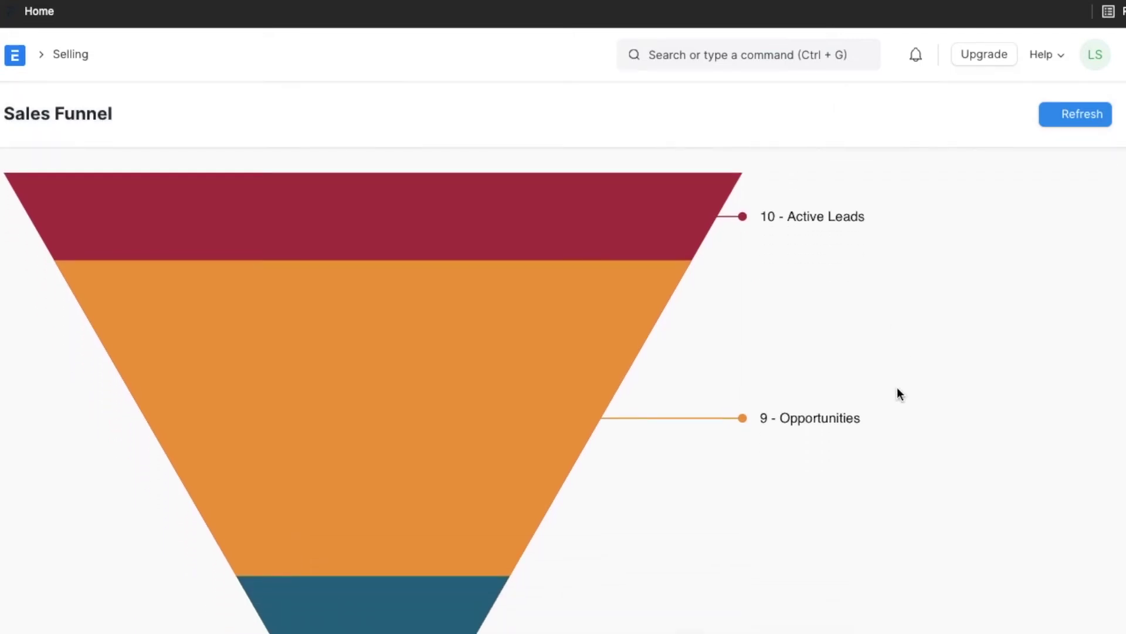
{"action": "scroll", "coordinate": [897, 388], "scroll_direction": "down", "scroll_amount": 2}
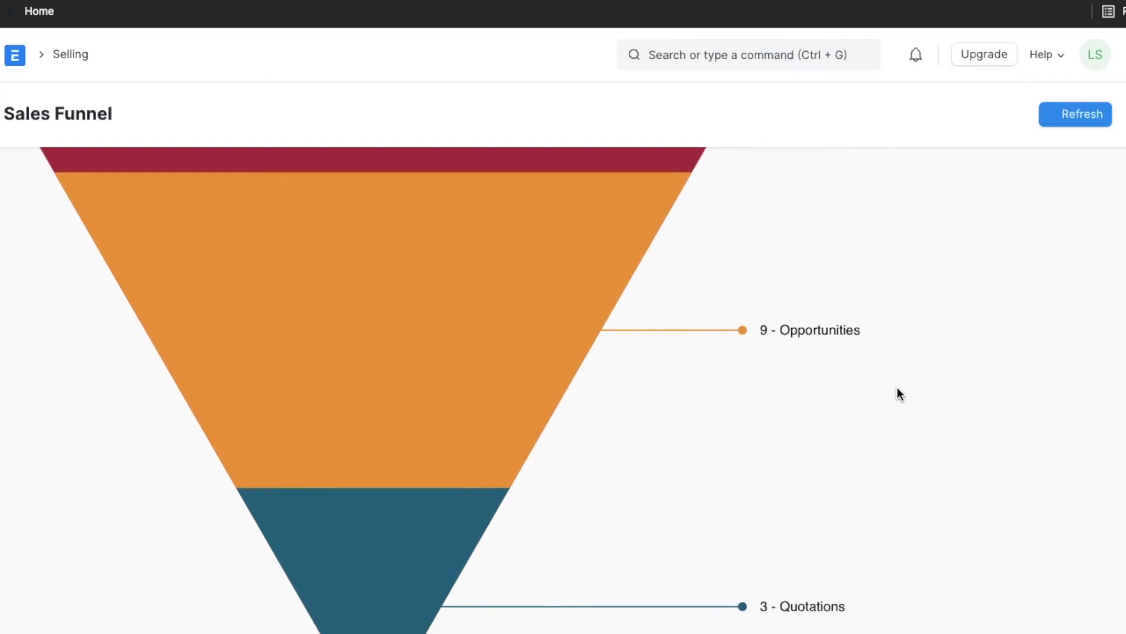
{"action": "scroll", "coordinate": [898, 388], "scroll_direction": "down", "scroll_amount": 1}
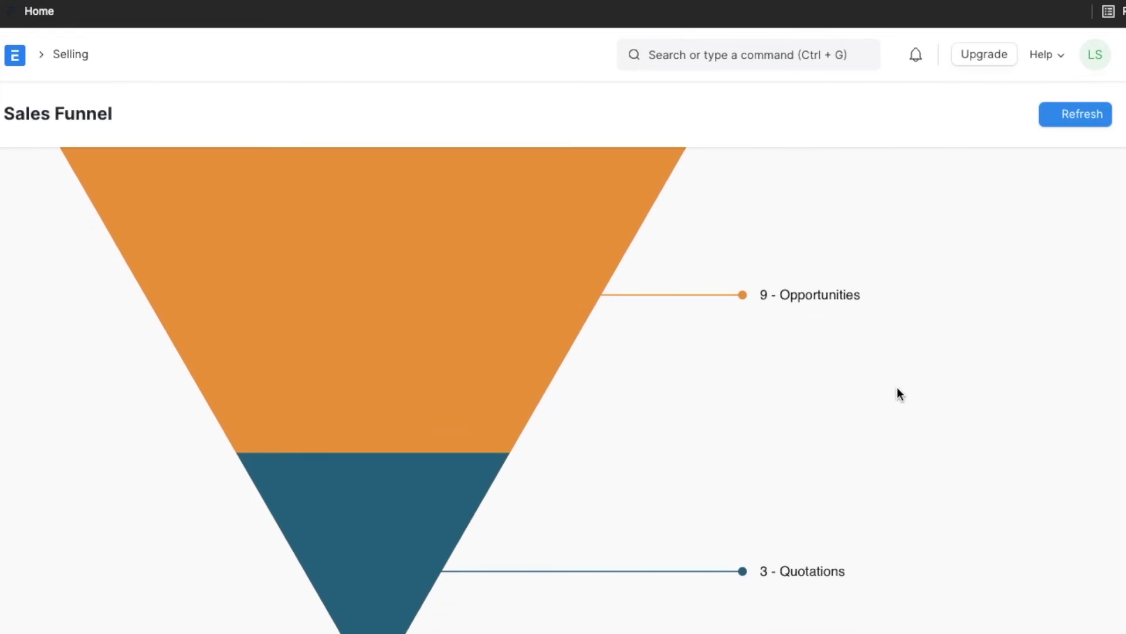
{"action": "scroll", "coordinate": [897, 388], "scroll_direction": "up", "scroll_amount": 2}
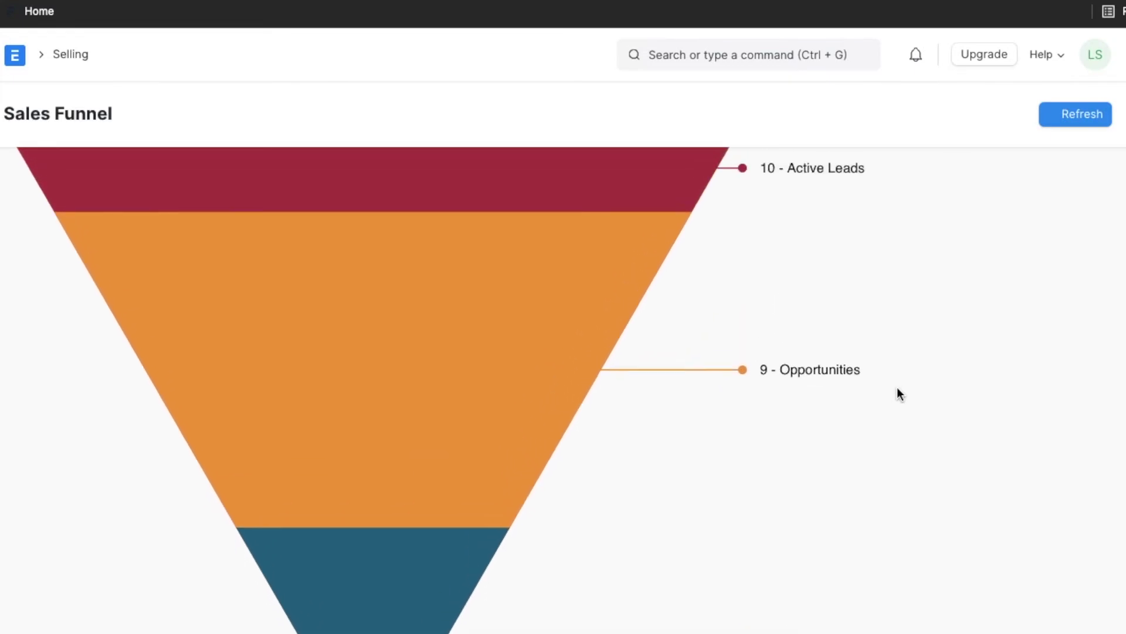
{"action": "scroll", "coordinate": [897, 388], "scroll_direction": "up", "scroll_amount": 2}
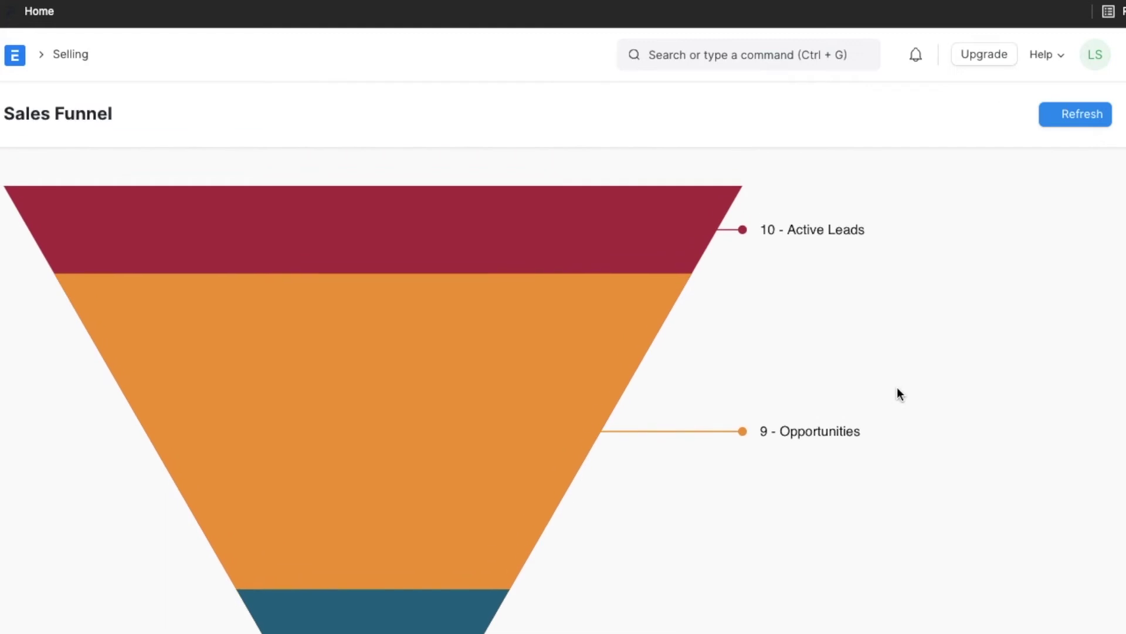
{"action": "scroll", "coordinate": [897, 388], "scroll_direction": "up", "scroll_amount": 2}
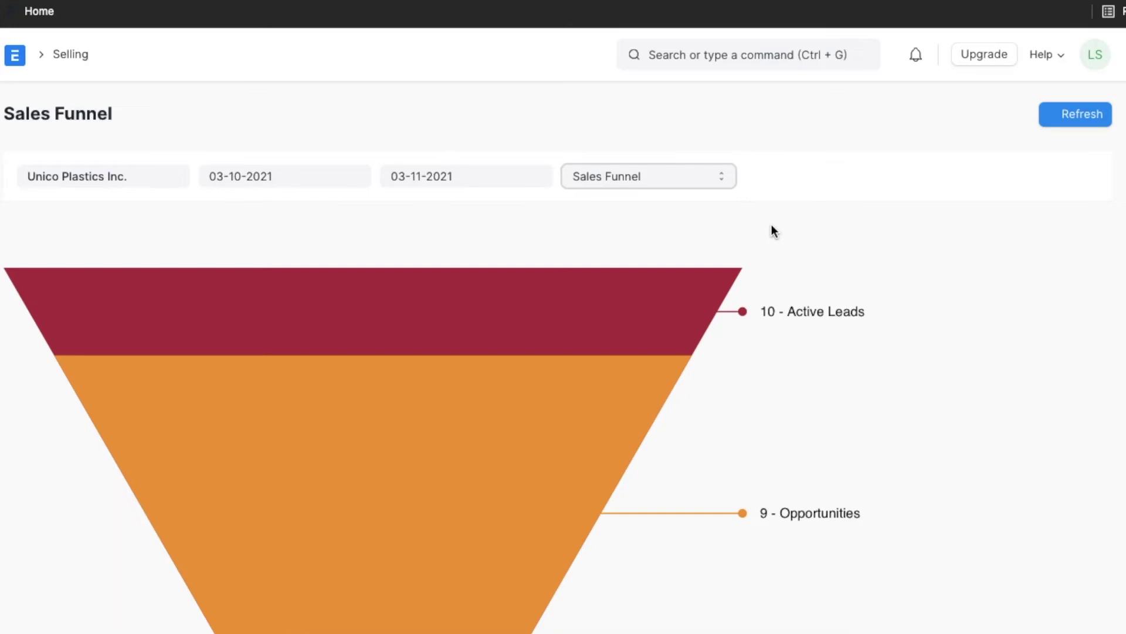
{"action": "left_click", "coordinate": [724, 177]}
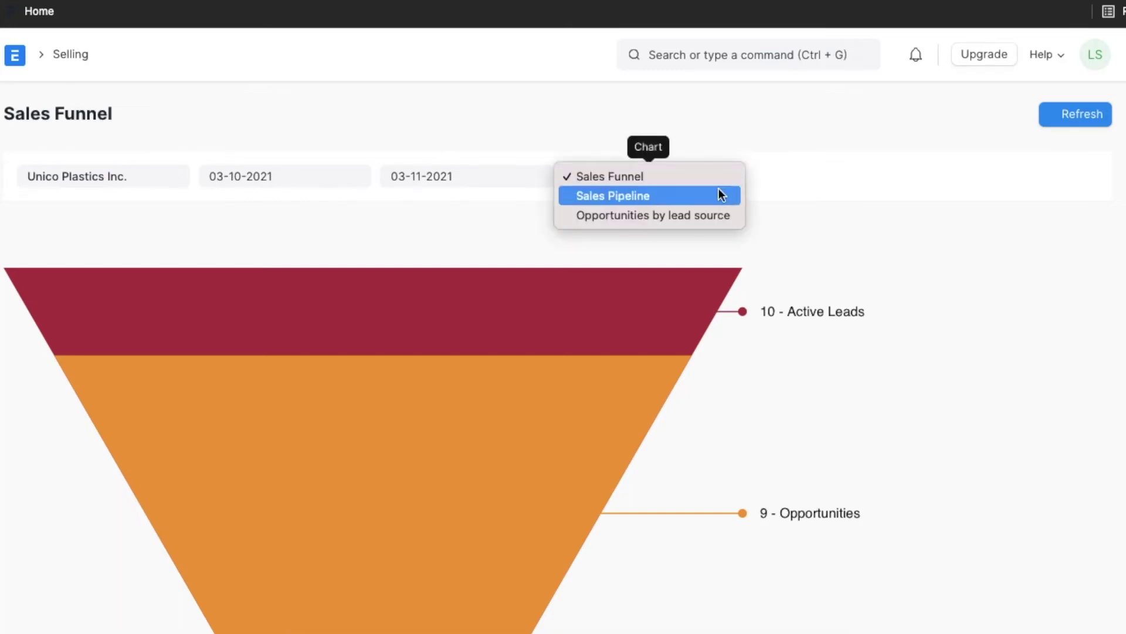
Switch the Sales Funnel chart to Sales Pipeline by Stage, then to Opportunities by lead source
{"action": "left_click", "coordinate": [719, 188]}
{"action": "mouse_move", "coordinate": [843, 336]}
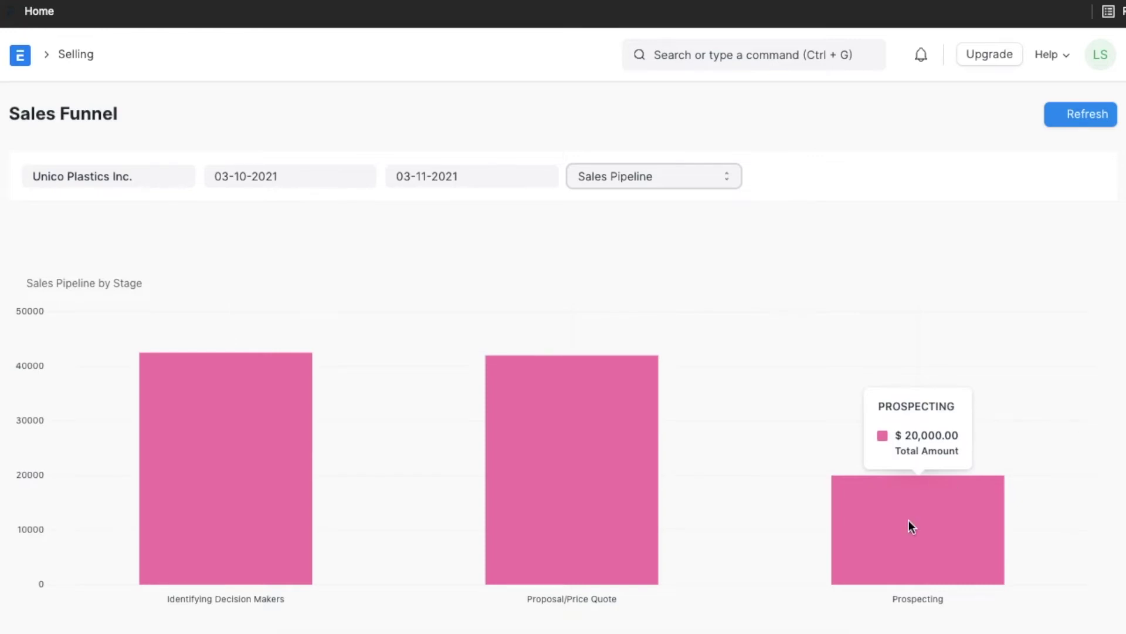
{"action": "mouse_move", "coordinate": [590, 469]}
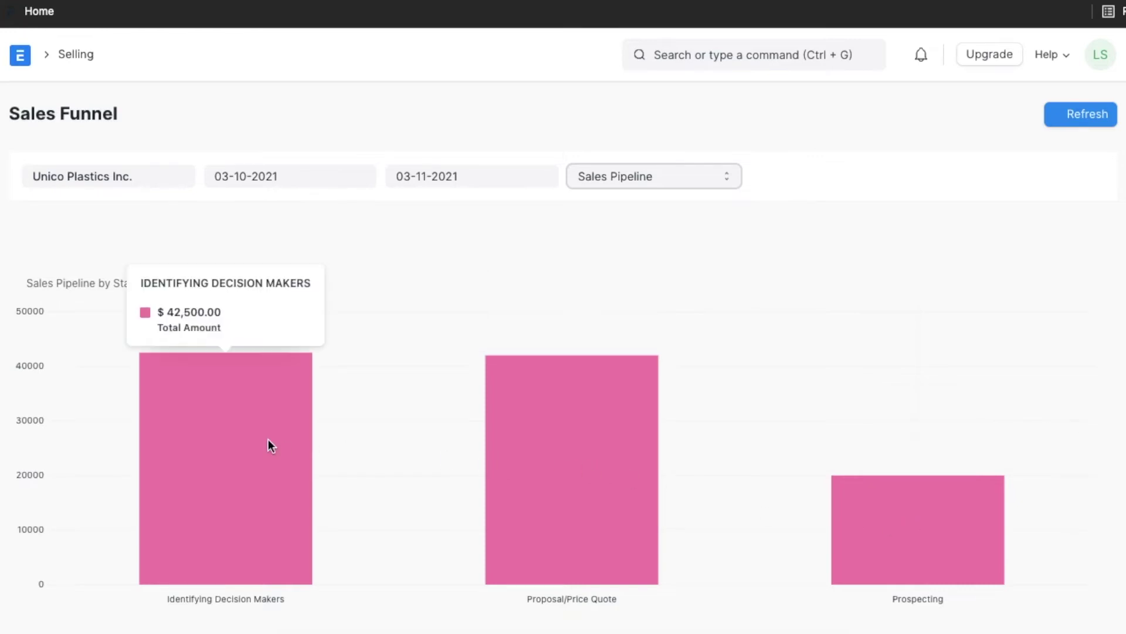
{"action": "left_click", "coordinate": [645, 185]}
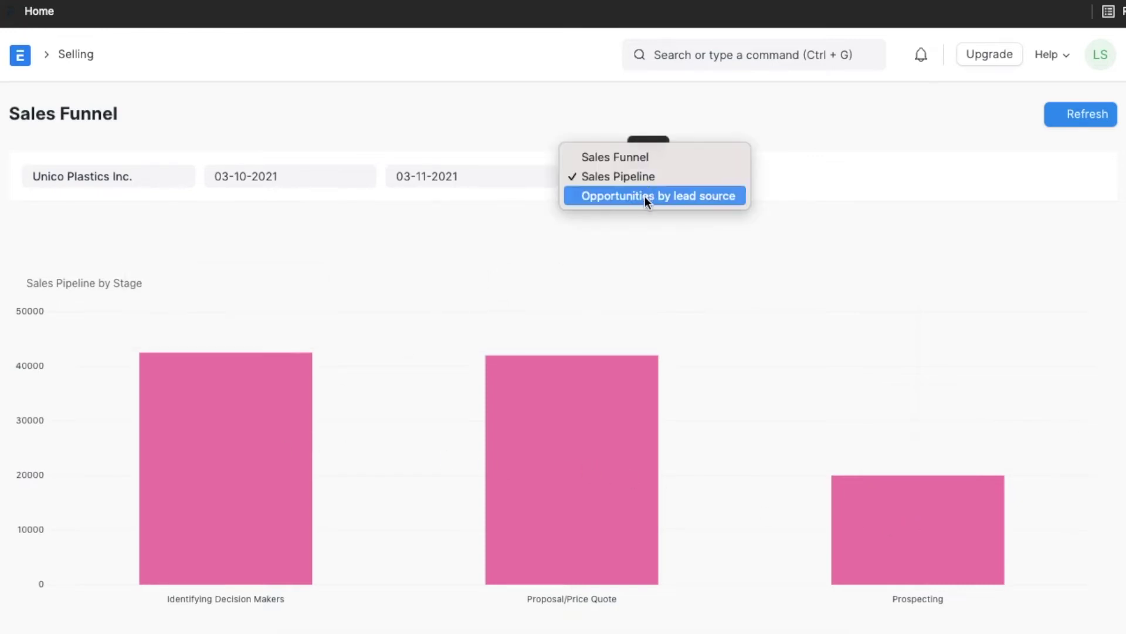
{"action": "left_click", "coordinate": [647, 199]}
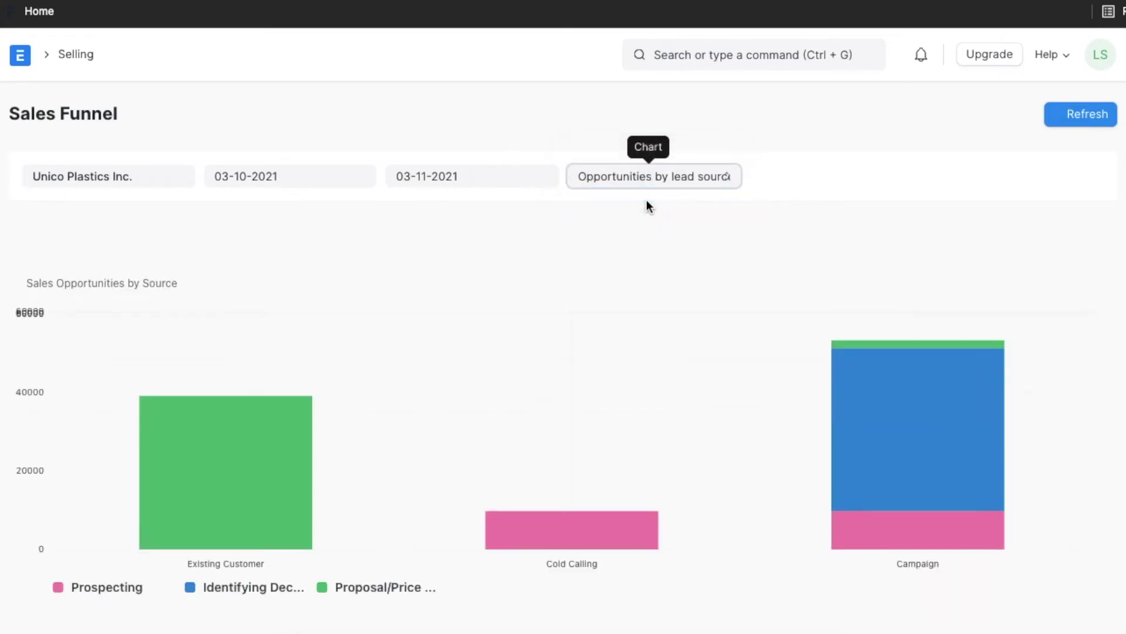
Read the stage values on each bar of the Sales Opportunities by Source chart
{"action": "mouse_move", "coordinate": [960, 538]}
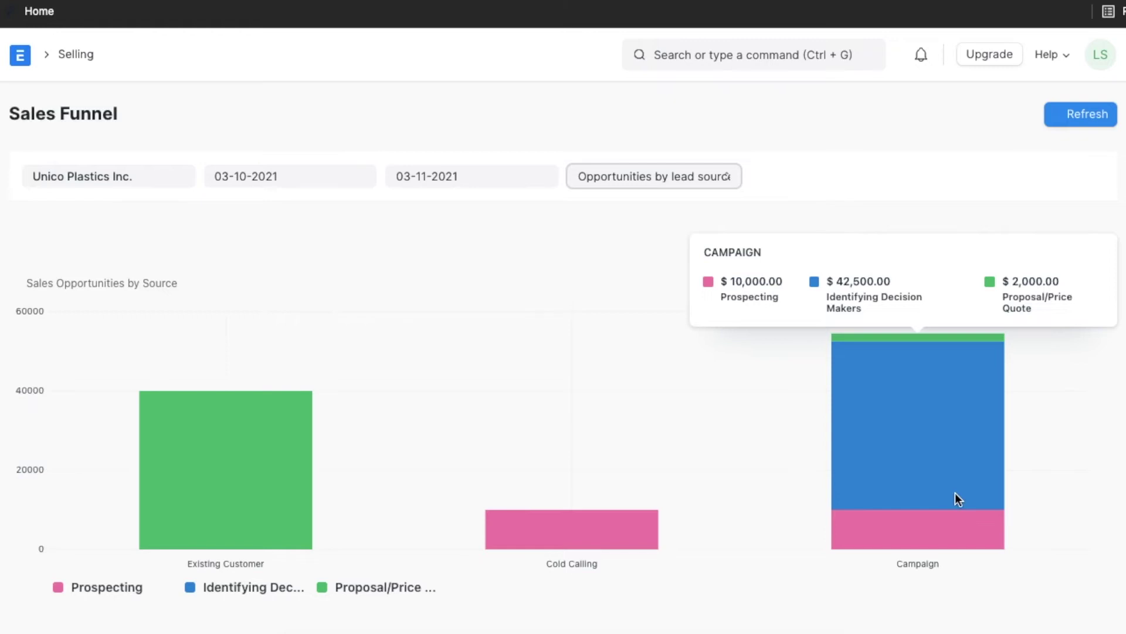
{"action": "mouse_move", "coordinate": [653, 539]}
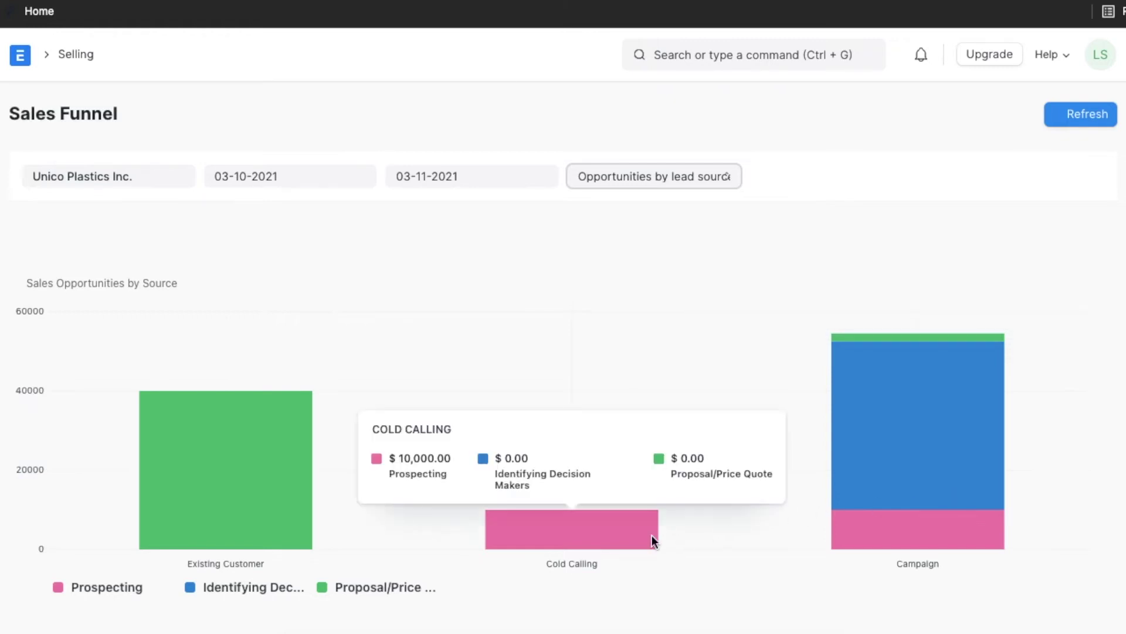
{"action": "mouse_move", "coordinate": [291, 513]}
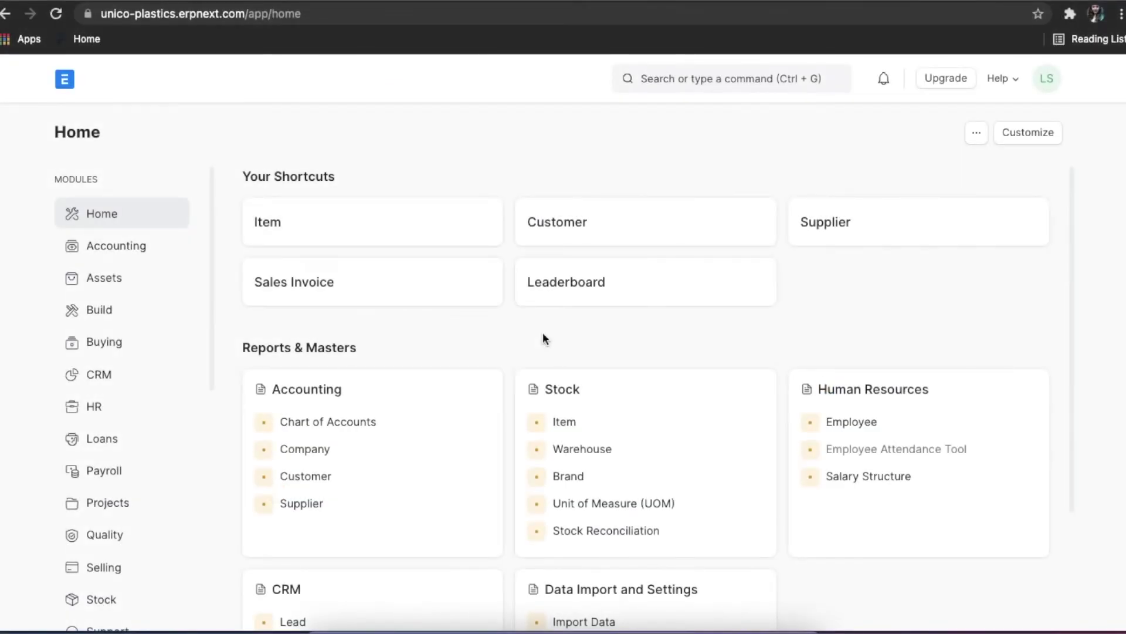
Search 'lost opp' to open the Lost Opportunity report and scroll across its table
{"action": "left_click", "coordinate": [656, 75]}
{"action": "type", "text": "lost "}
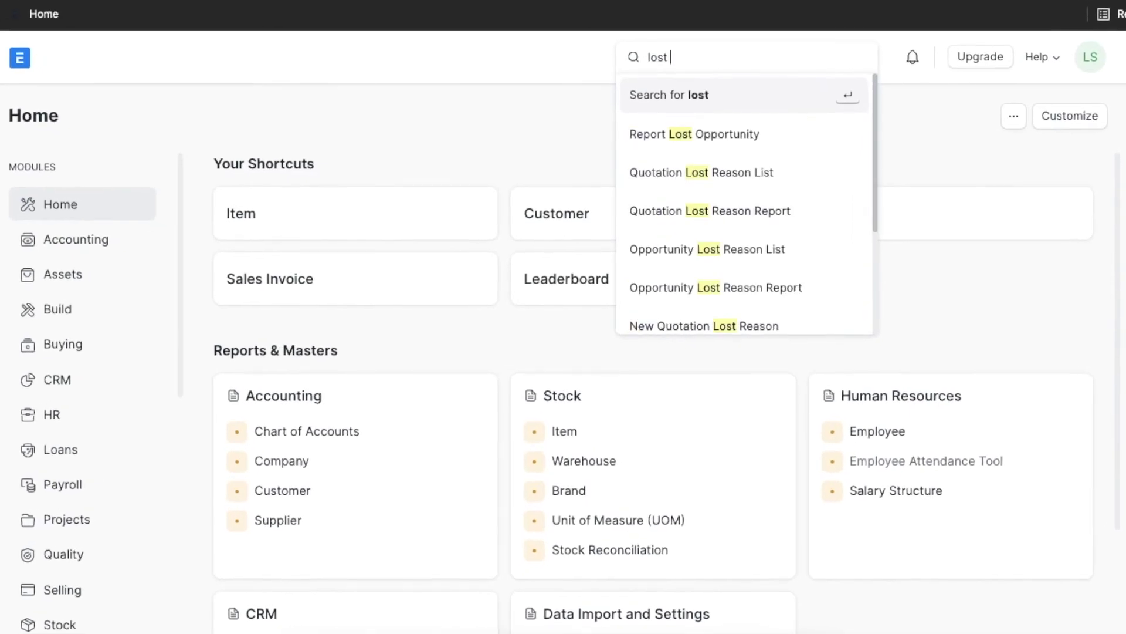
{"action": "type", "text": "opp"}
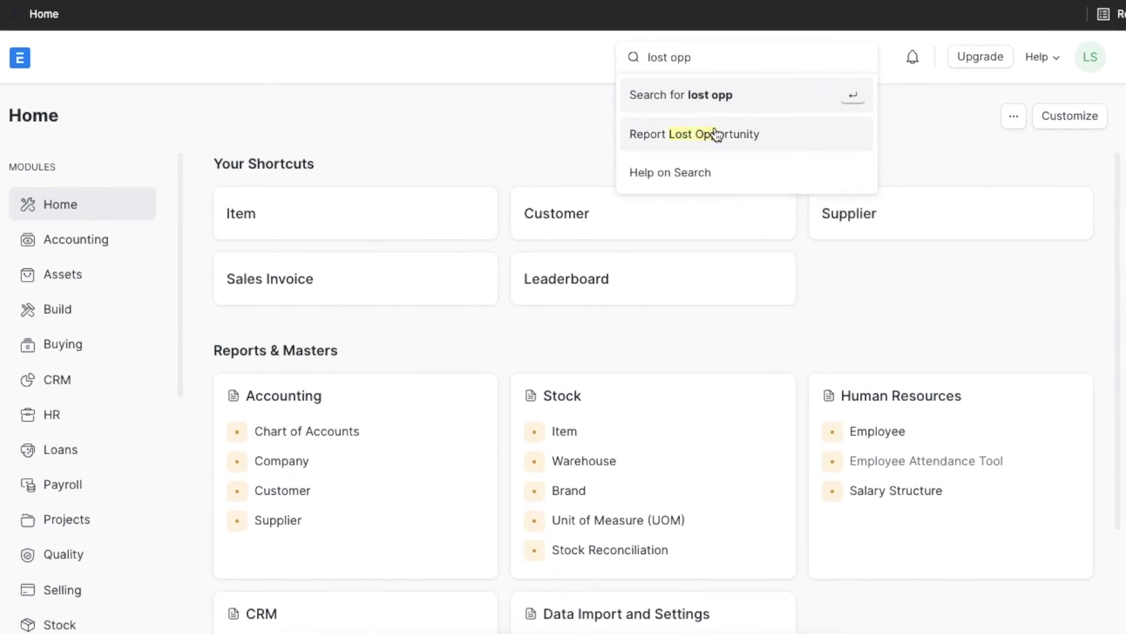
{"action": "left_click", "coordinate": [717, 135]}
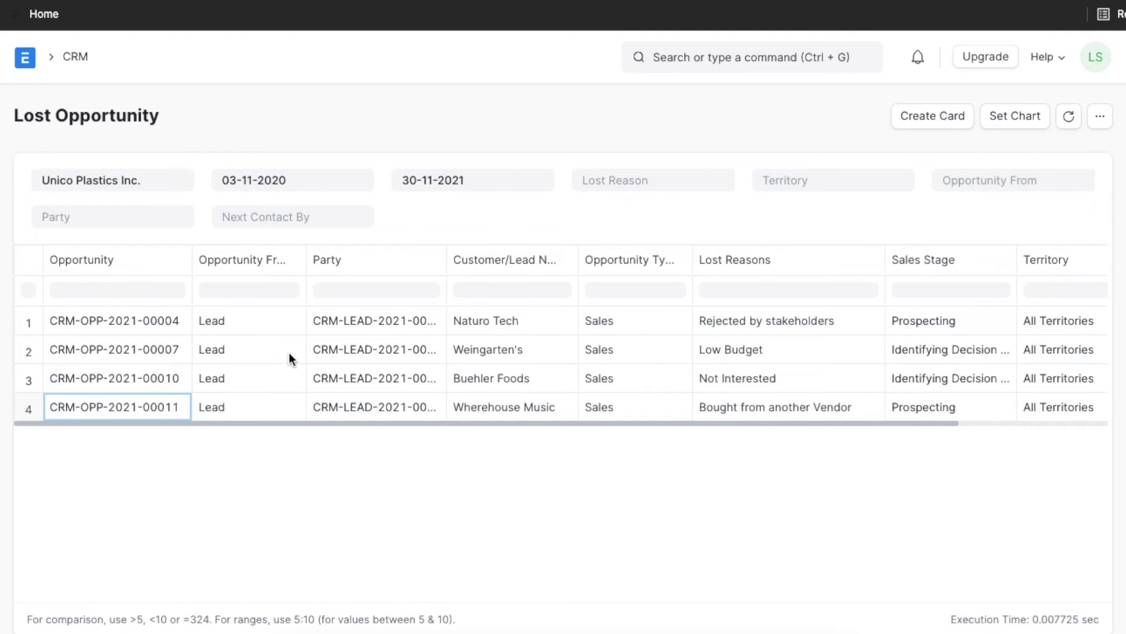
{"action": "scroll", "coordinate": [463, 340], "scroll_direction": "right", "scroll_amount": 4}
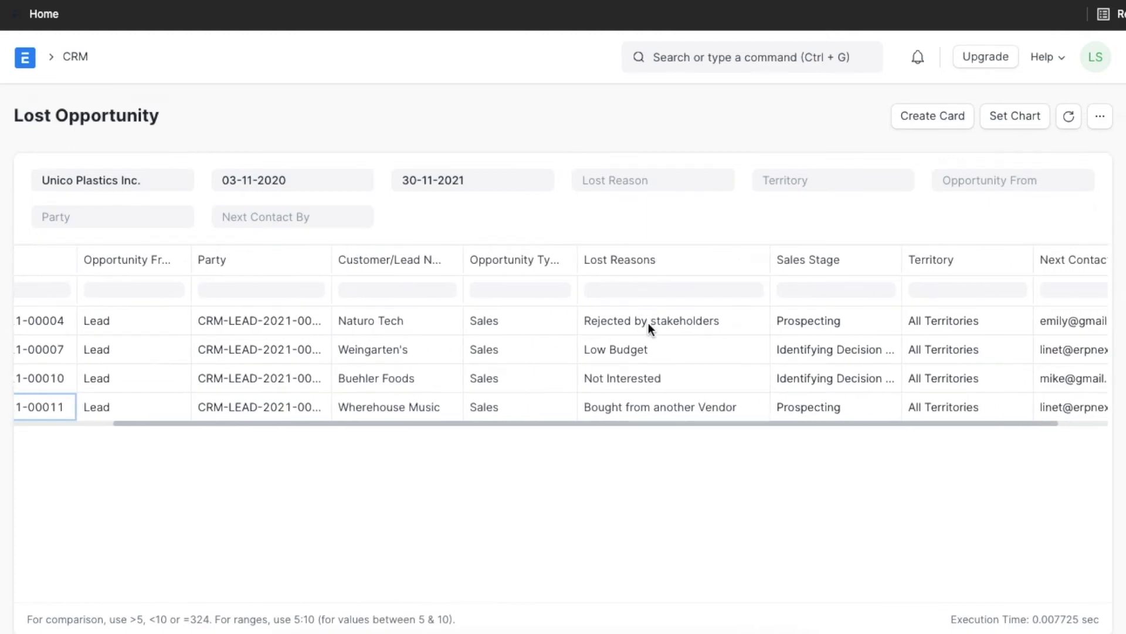
{"action": "scroll", "coordinate": [655, 379], "scroll_direction": "right", "scroll_amount": 2}
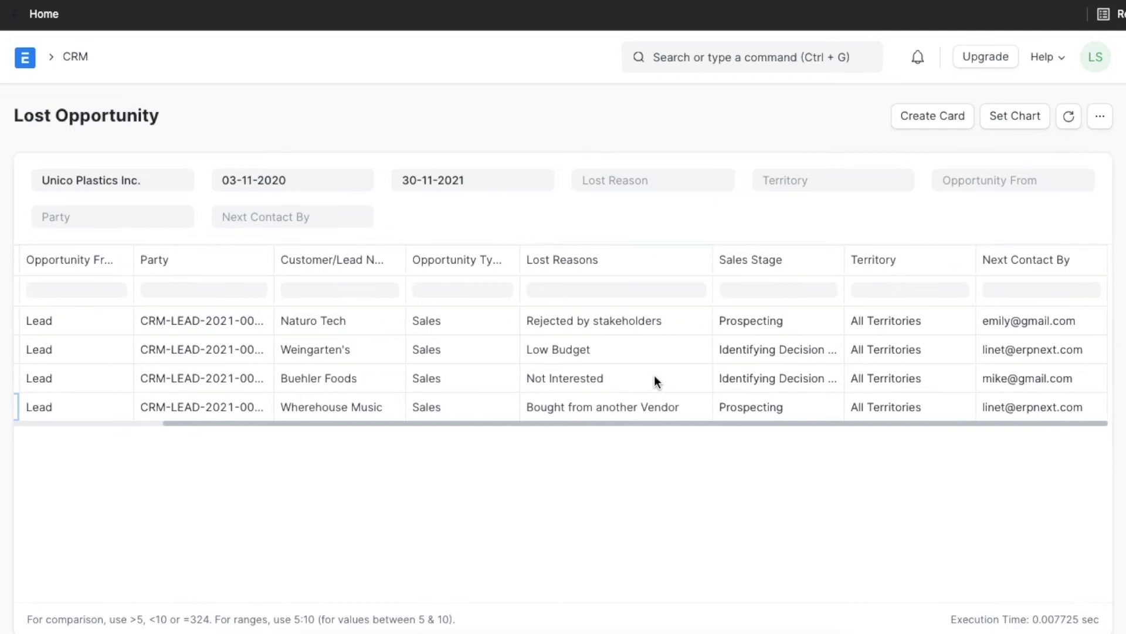
{"action": "scroll", "coordinate": [656, 379], "scroll_direction": "left", "scroll_amount": 3}
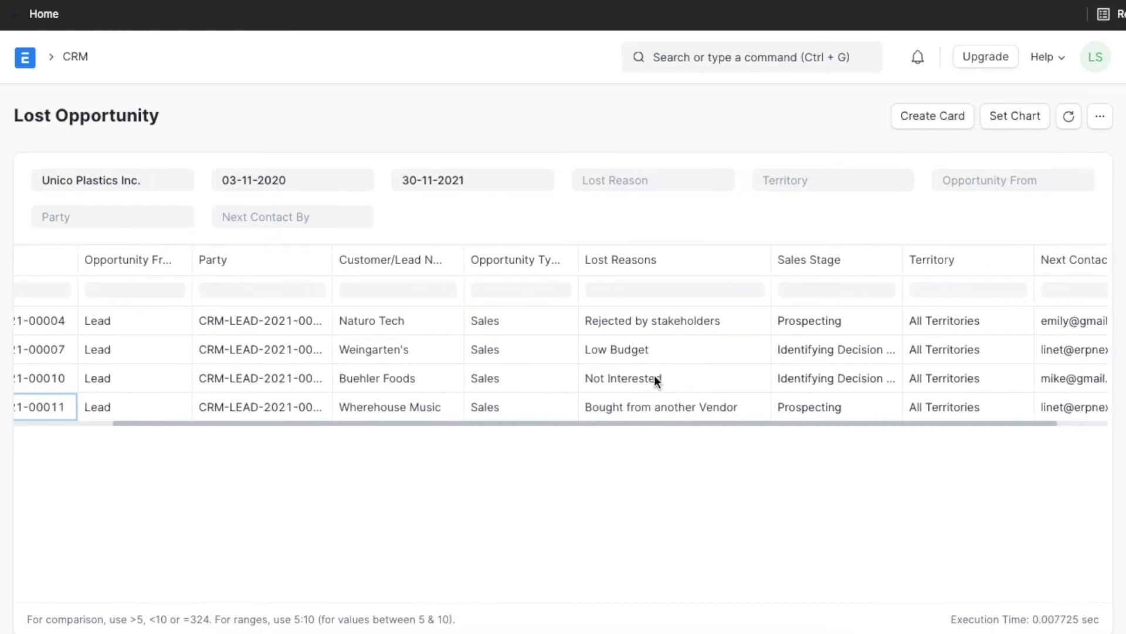
{"action": "scroll", "coordinate": [656, 379], "scroll_direction": "left", "scroll_amount": 3}
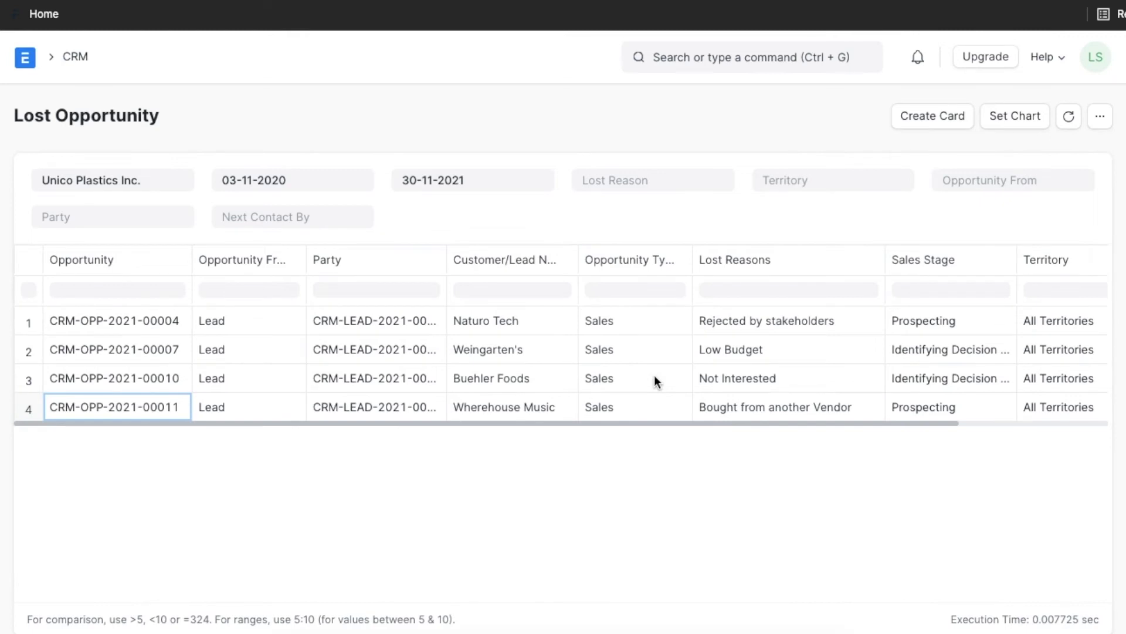
Review the Lost Reason filter choices without applying one, then try the territory filter
{"action": "left_click", "coordinate": [654, 181]}
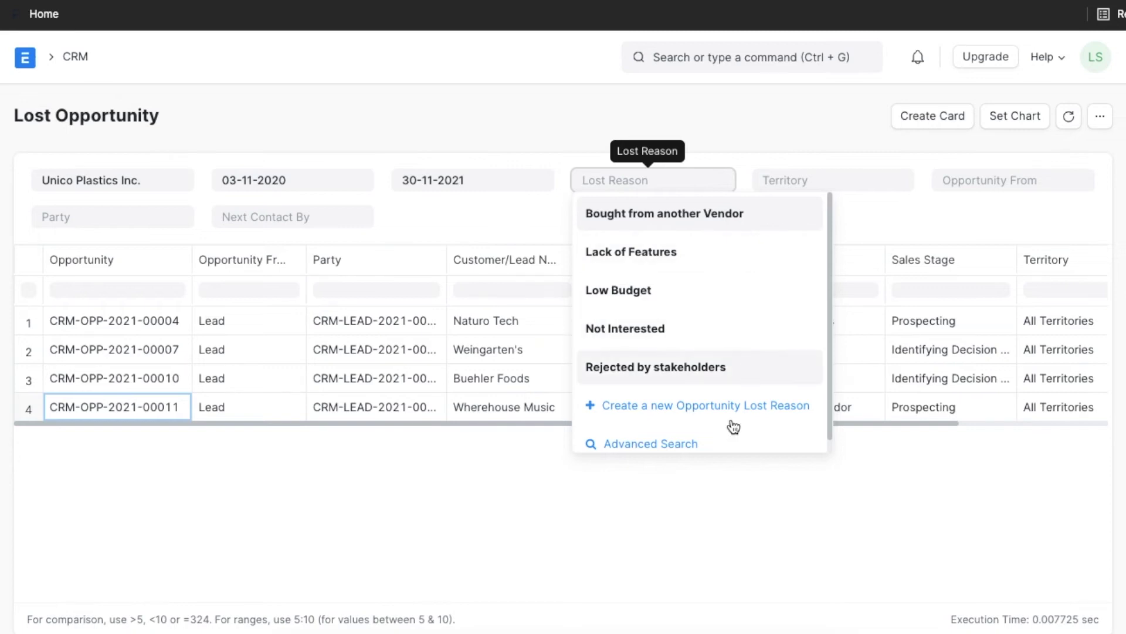
{"action": "left_click", "coordinate": [712, 484]}
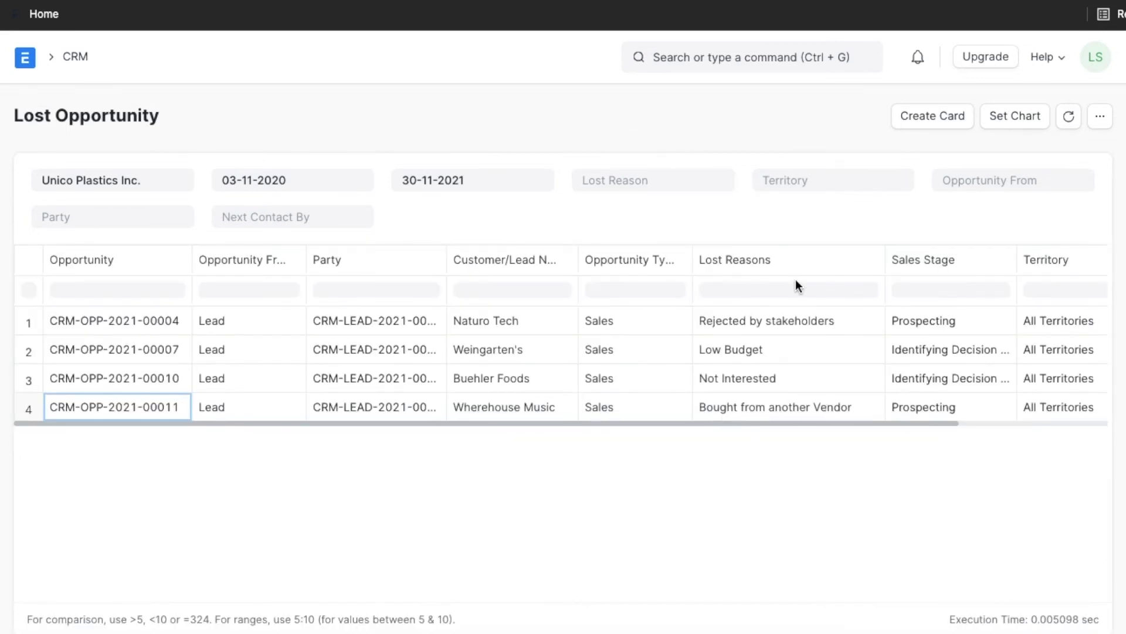
{"action": "left_click", "coordinate": [843, 186]}
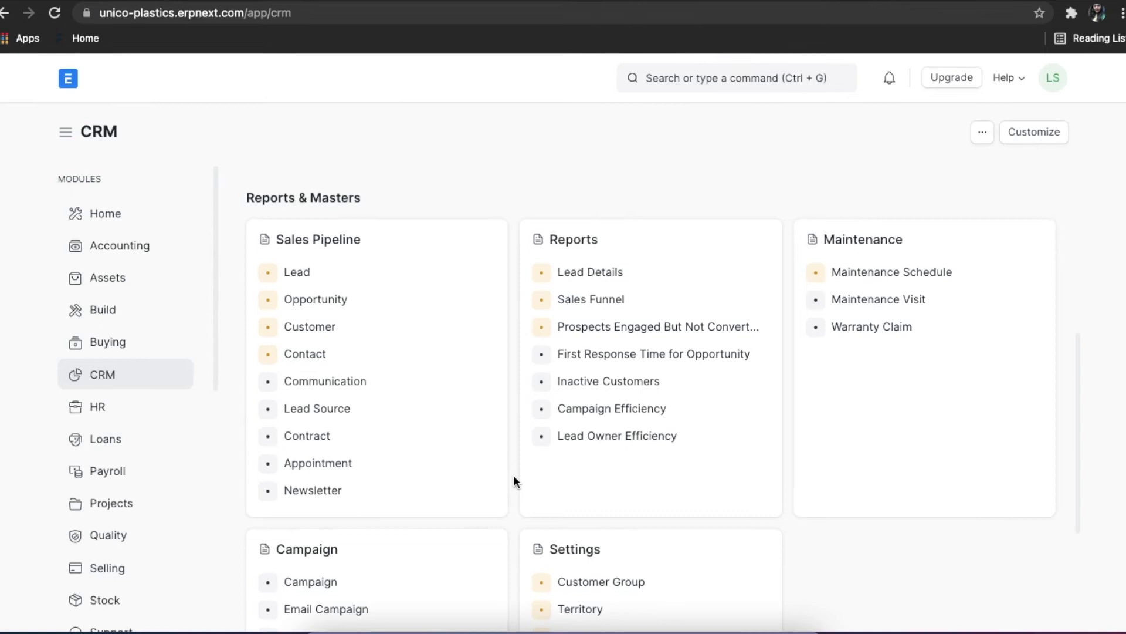
{"action": "left_click", "coordinate": [608, 381]}
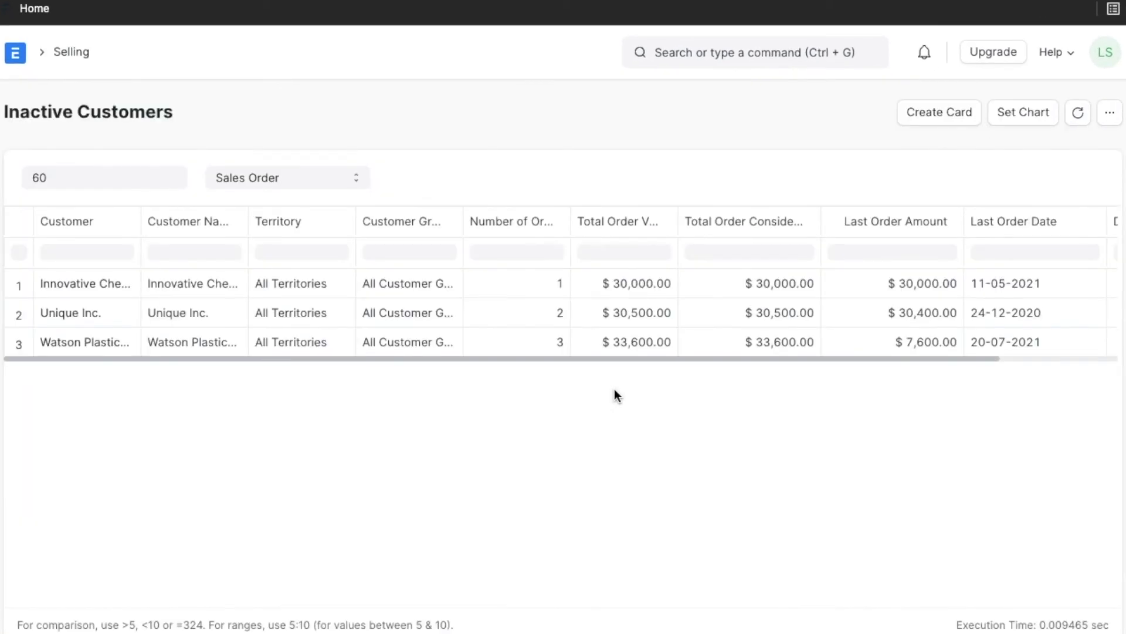
{"action": "scroll", "coordinate": [663, 303], "scroll_direction": "right", "scroll_amount": 5}
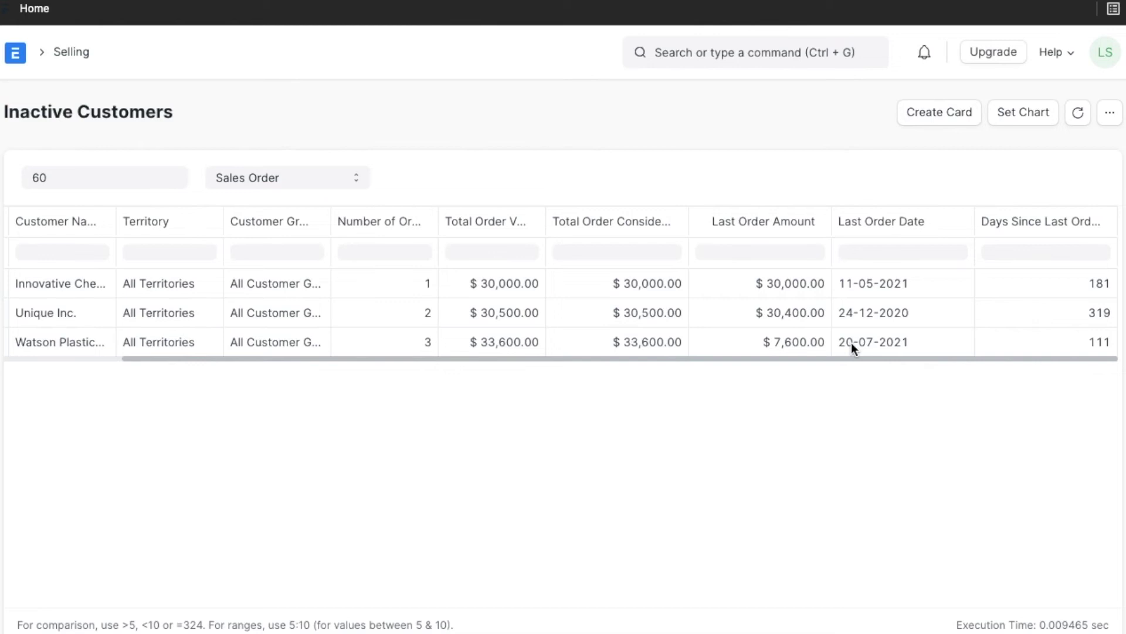
{"action": "scroll", "coordinate": [851, 342], "scroll_direction": "left", "scroll_amount": 5}
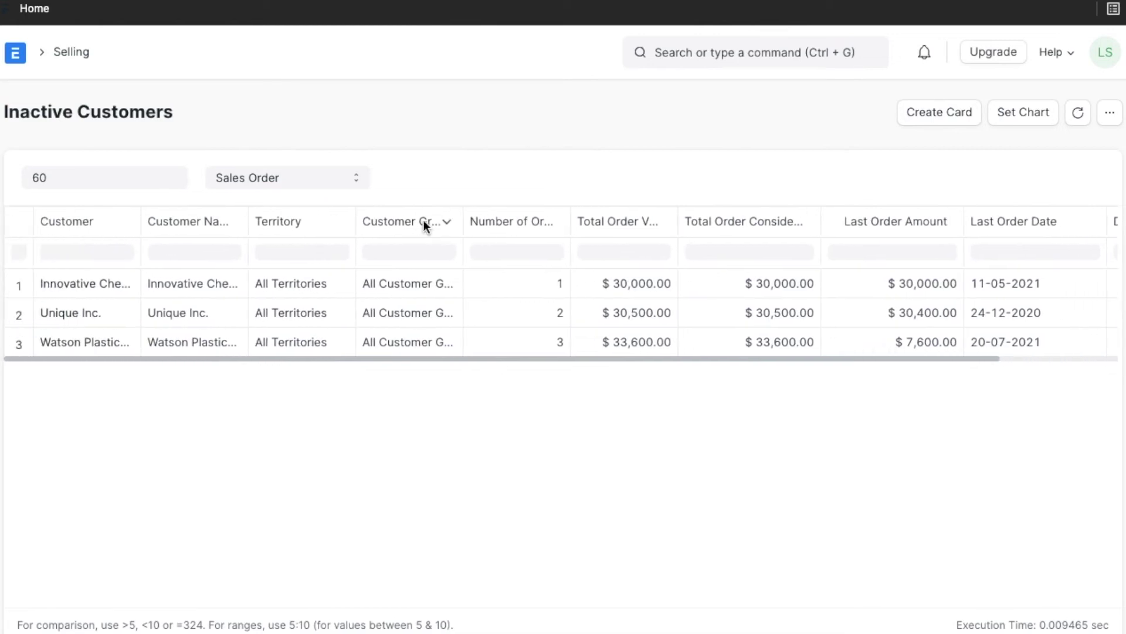
{"action": "left_click", "coordinate": [345, 178]}
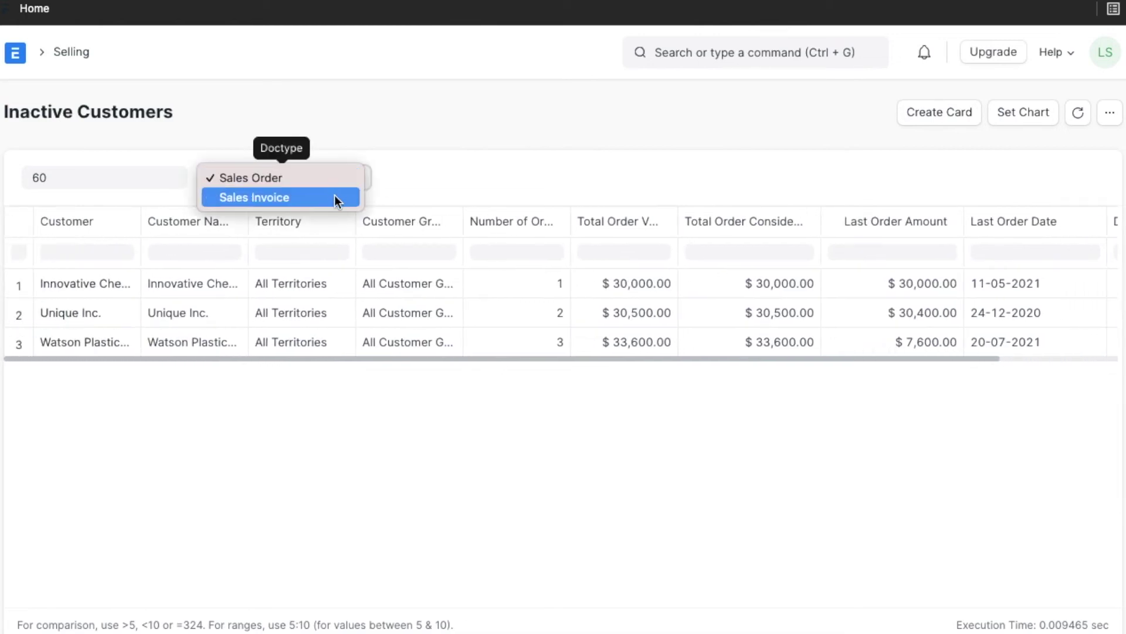
{"action": "left_click", "coordinate": [336, 199]}
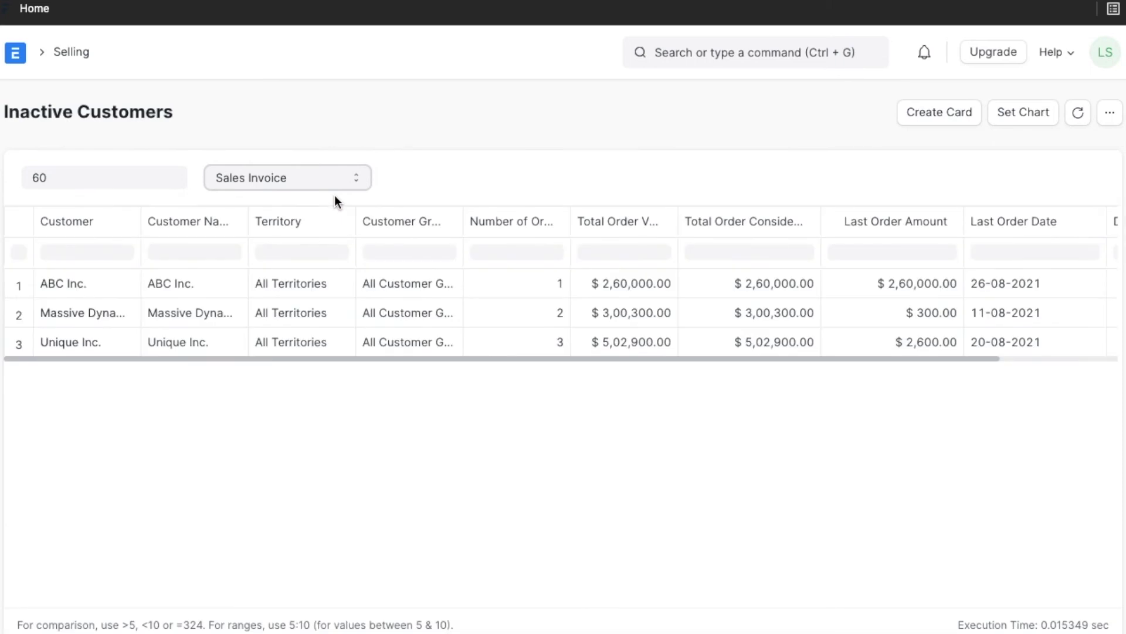
{"action": "left_click", "coordinate": [337, 175]}
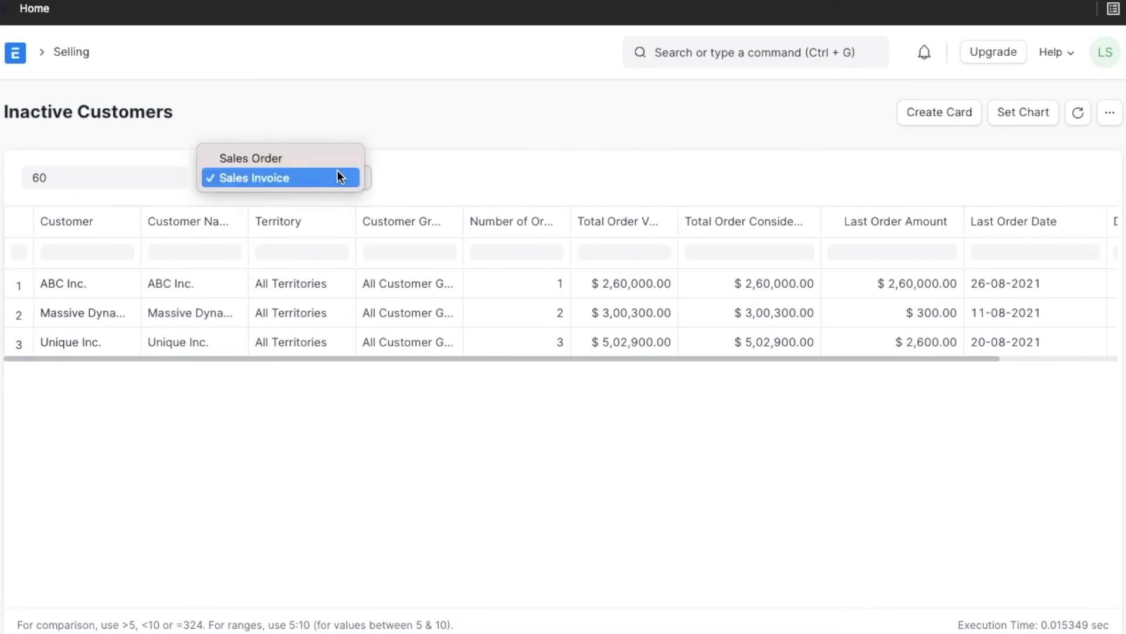
{"action": "left_click", "coordinate": [337, 156]}
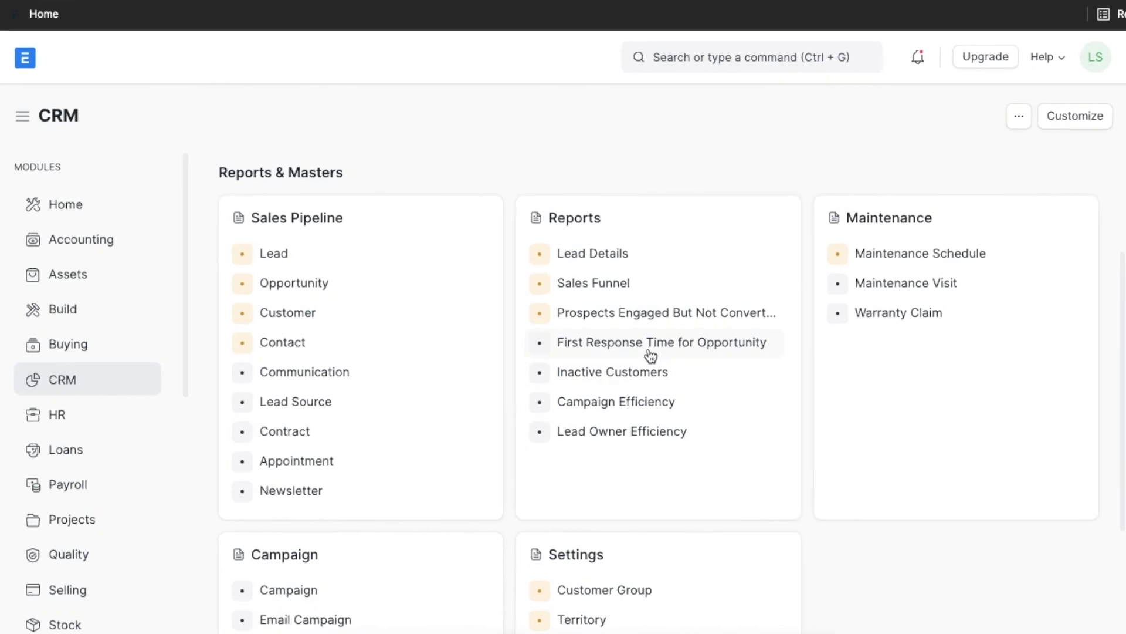
{"action": "left_click", "coordinate": [649, 350]}
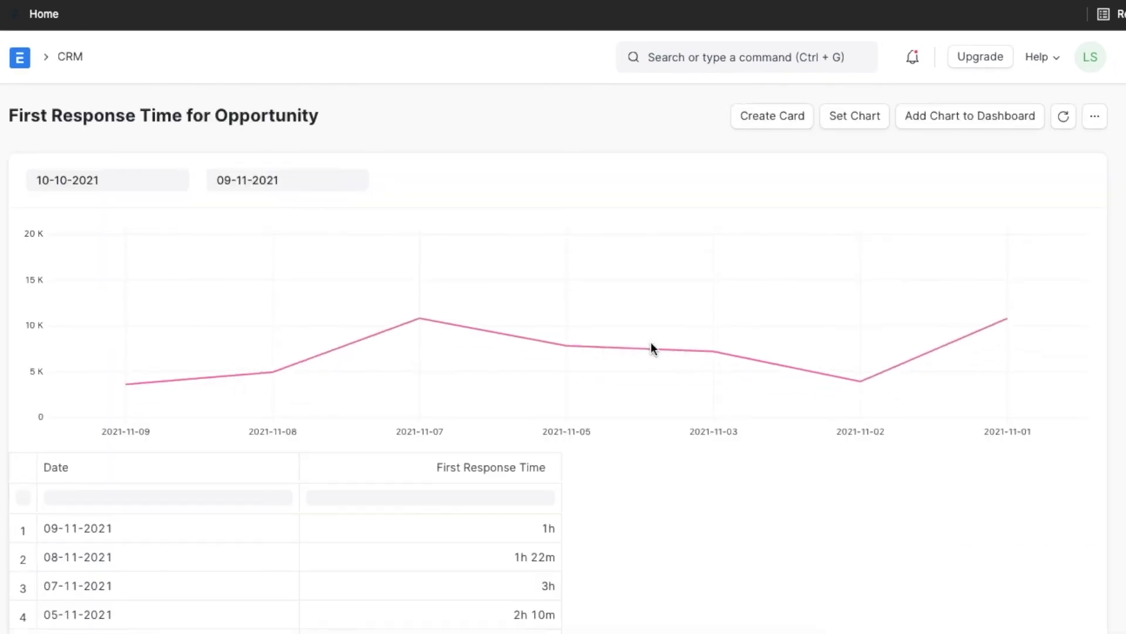
{"action": "scroll", "coordinate": [653, 348], "scroll_direction": "down", "scroll_amount": 2}
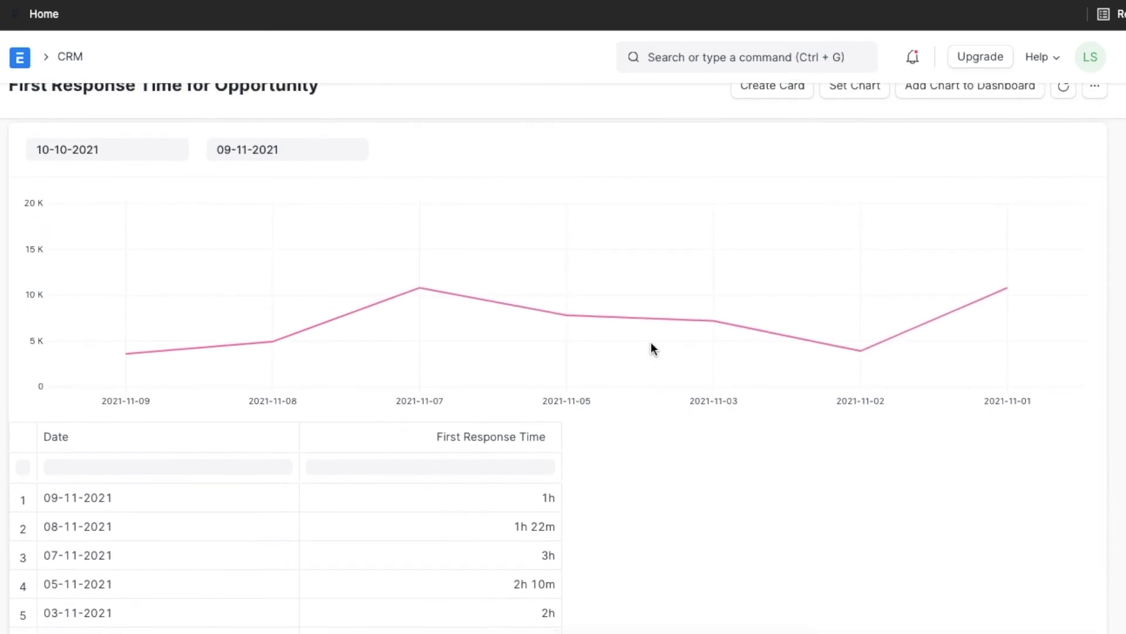
{"action": "scroll", "coordinate": [653, 349], "scroll_direction": "up", "scroll_amount": 2}
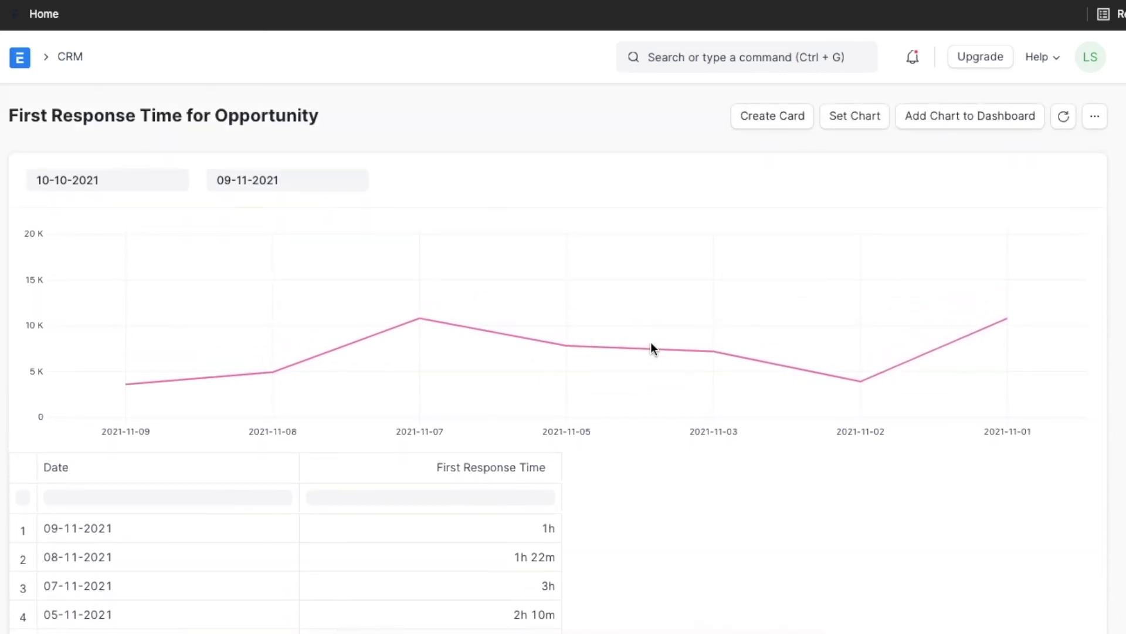
{"action": "left_click", "coordinate": [141, 184]}
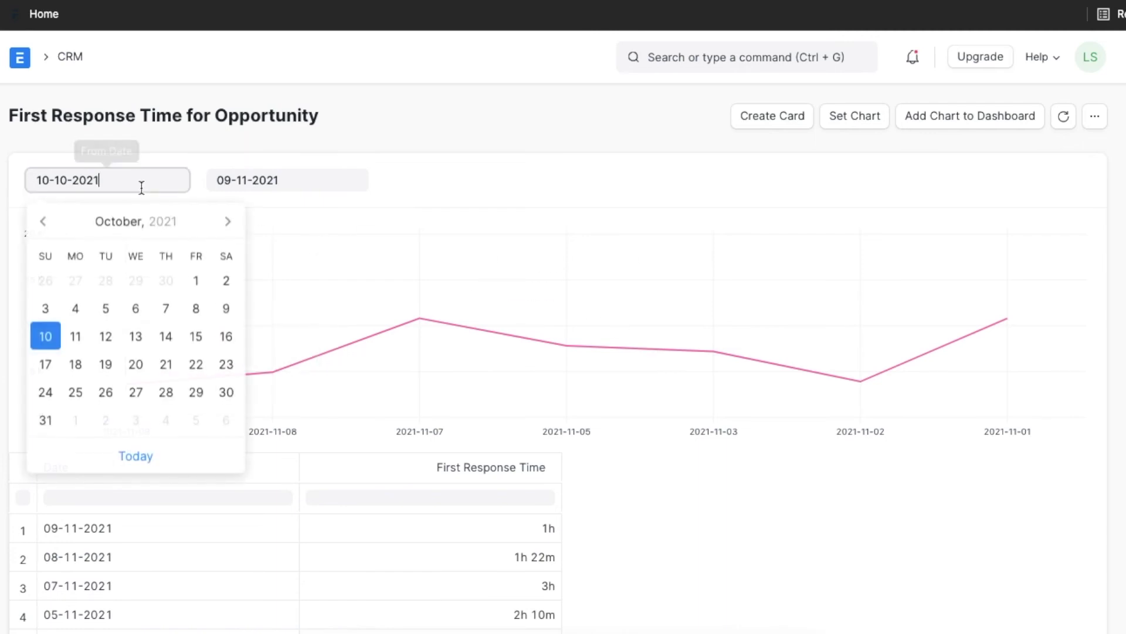
{"action": "left_click", "coordinate": [302, 182]}
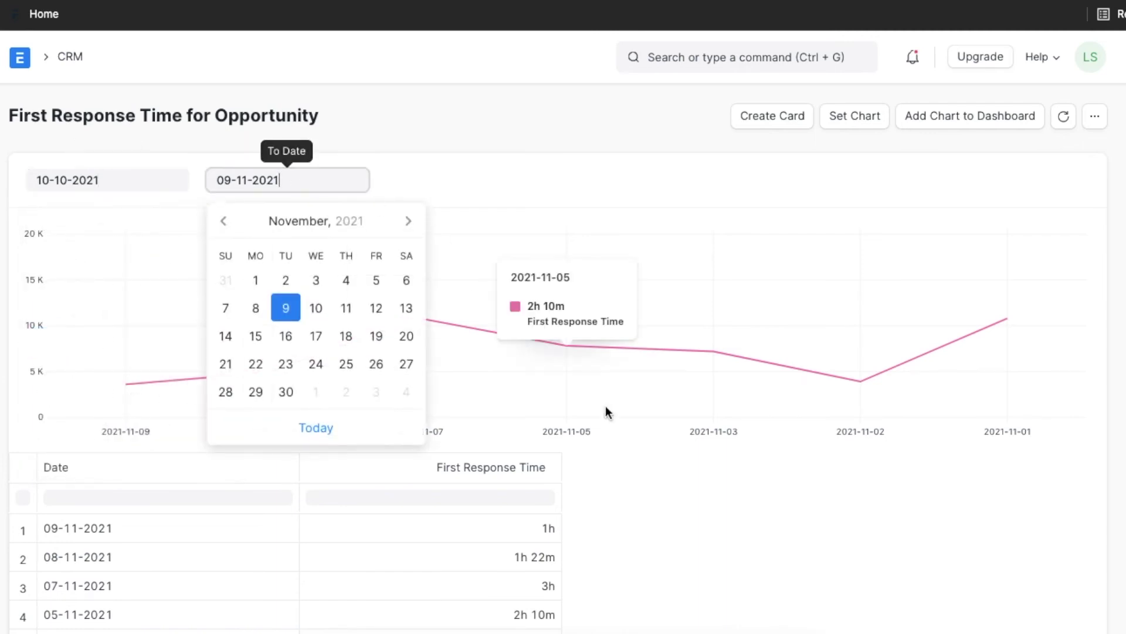
{"action": "left_click", "coordinate": [627, 508]}
{"action": "scroll", "coordinate": [626, 505], "scroll_direction": "down", "scroll_amount": 2}
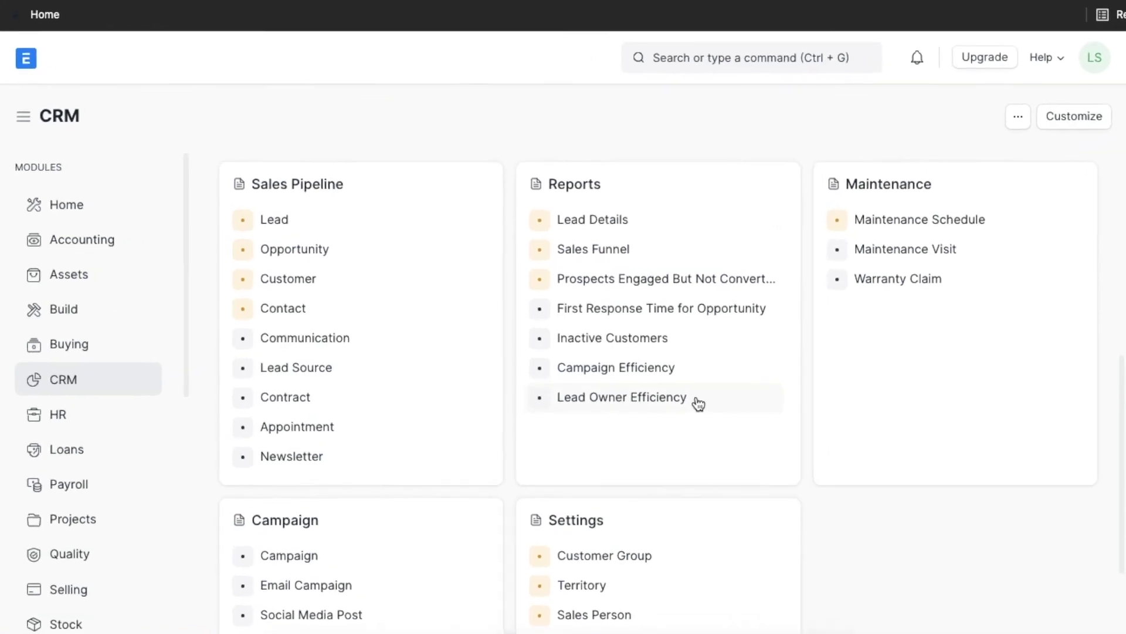
Open the Lead Owner Efficiency report from the CRM Reports card
{"action": "left_click", "coordinate": [700, 405]}
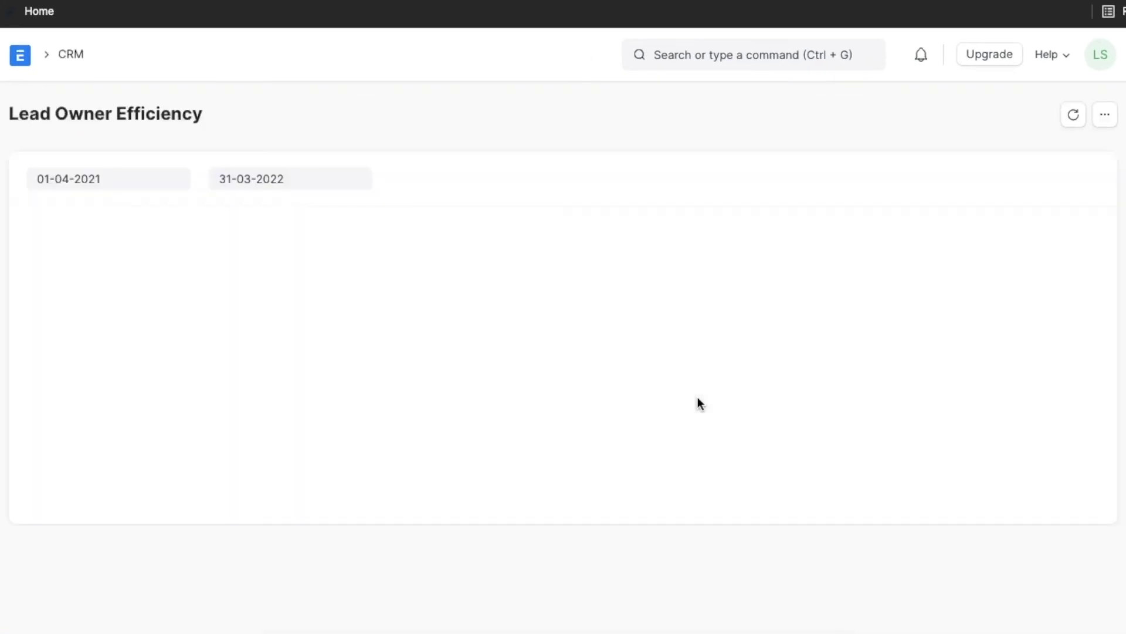